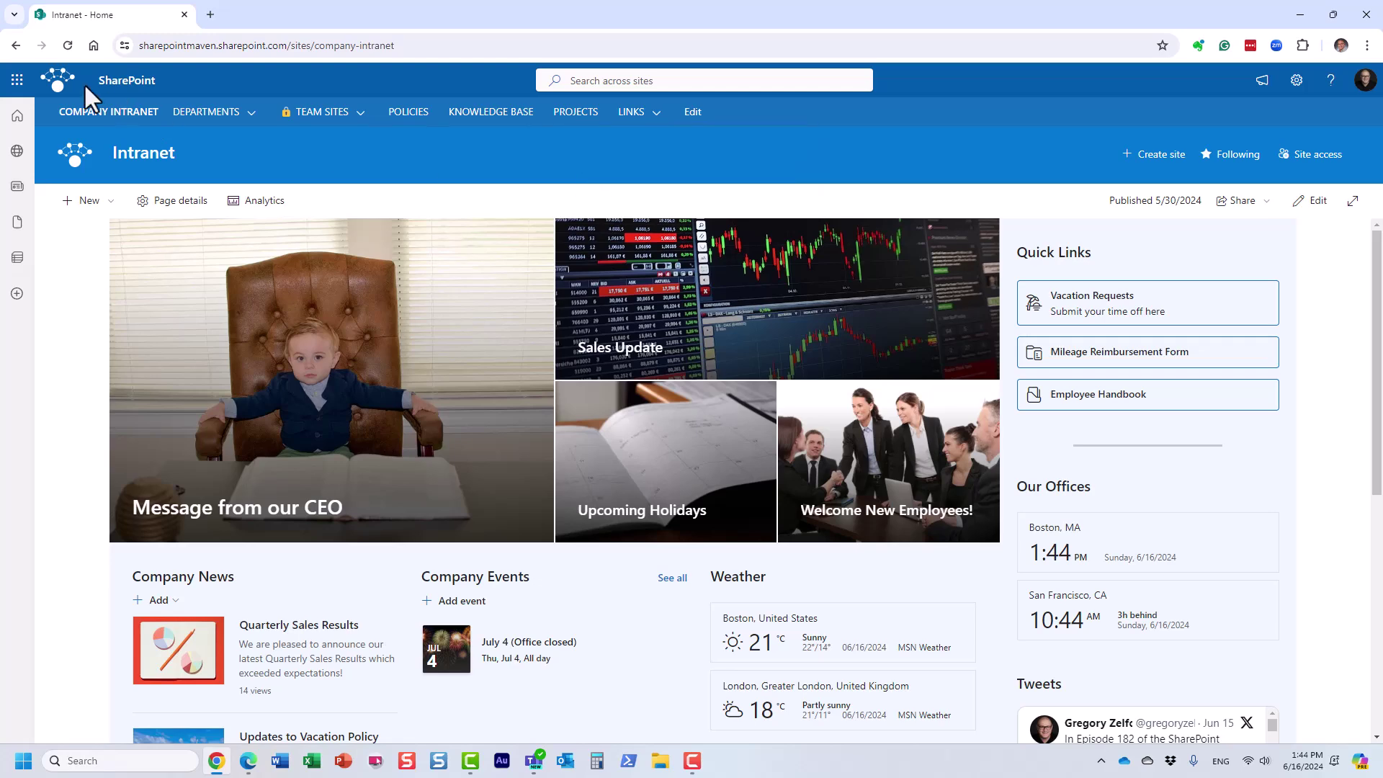
- Open OneDrive My files in a new tab, then return to the Intranet home tab
click(17, 80)
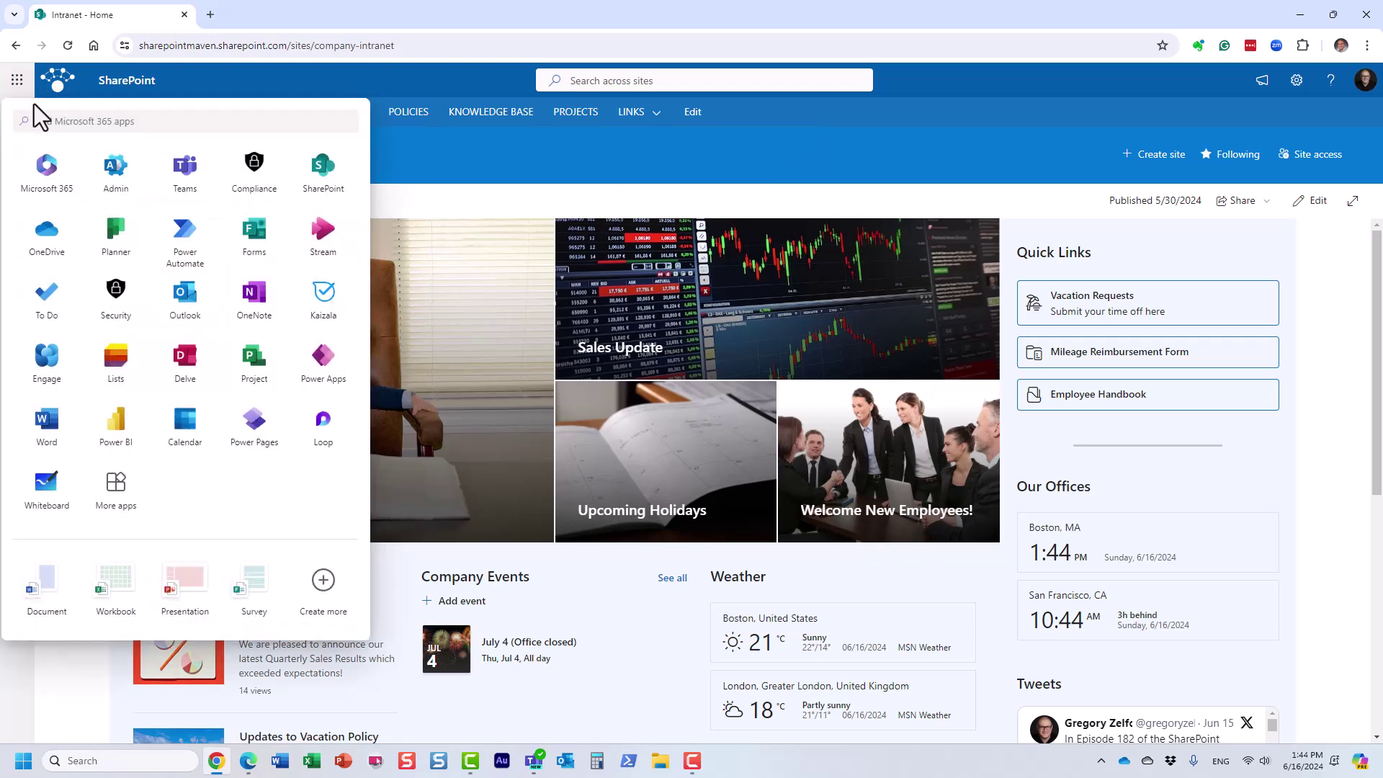
click(47, 238)
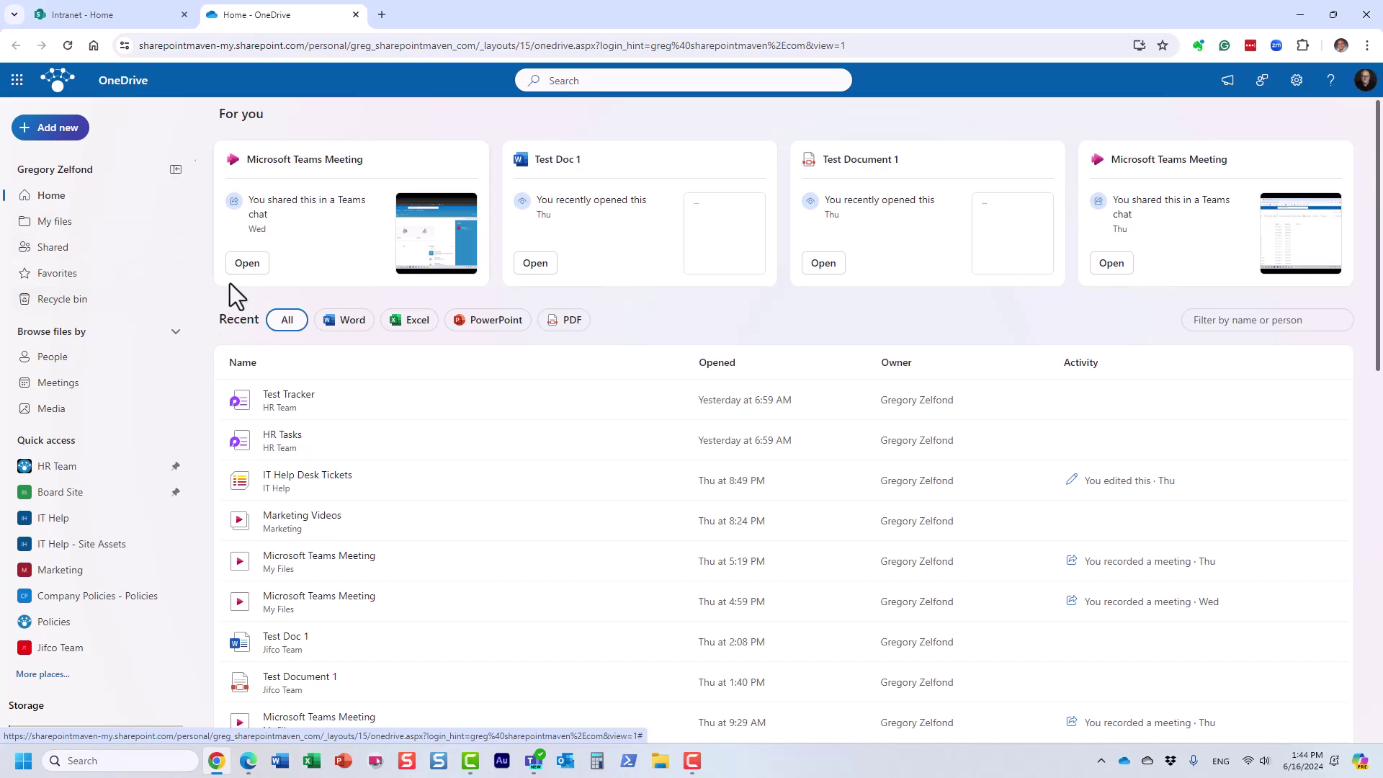
click(52, 225)
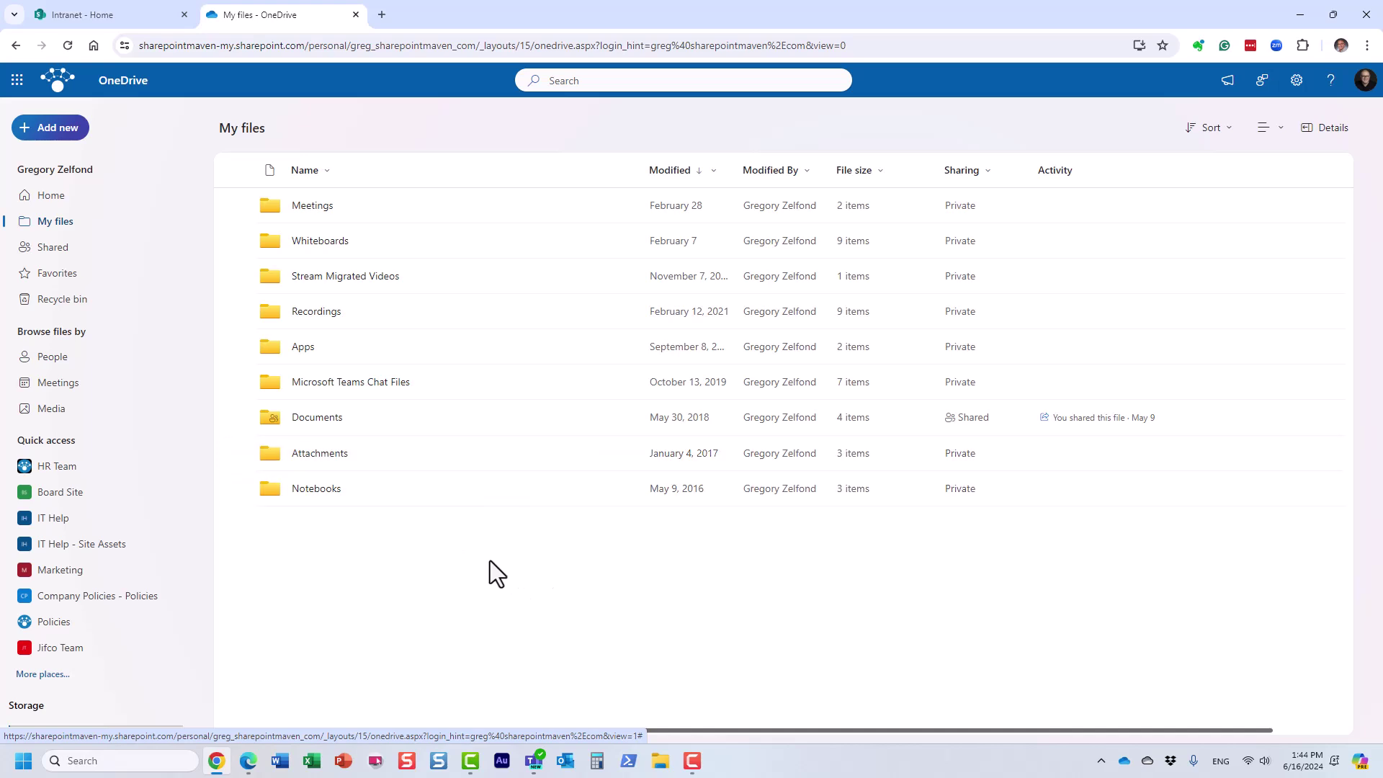
key(ctrl+shift+Tab)
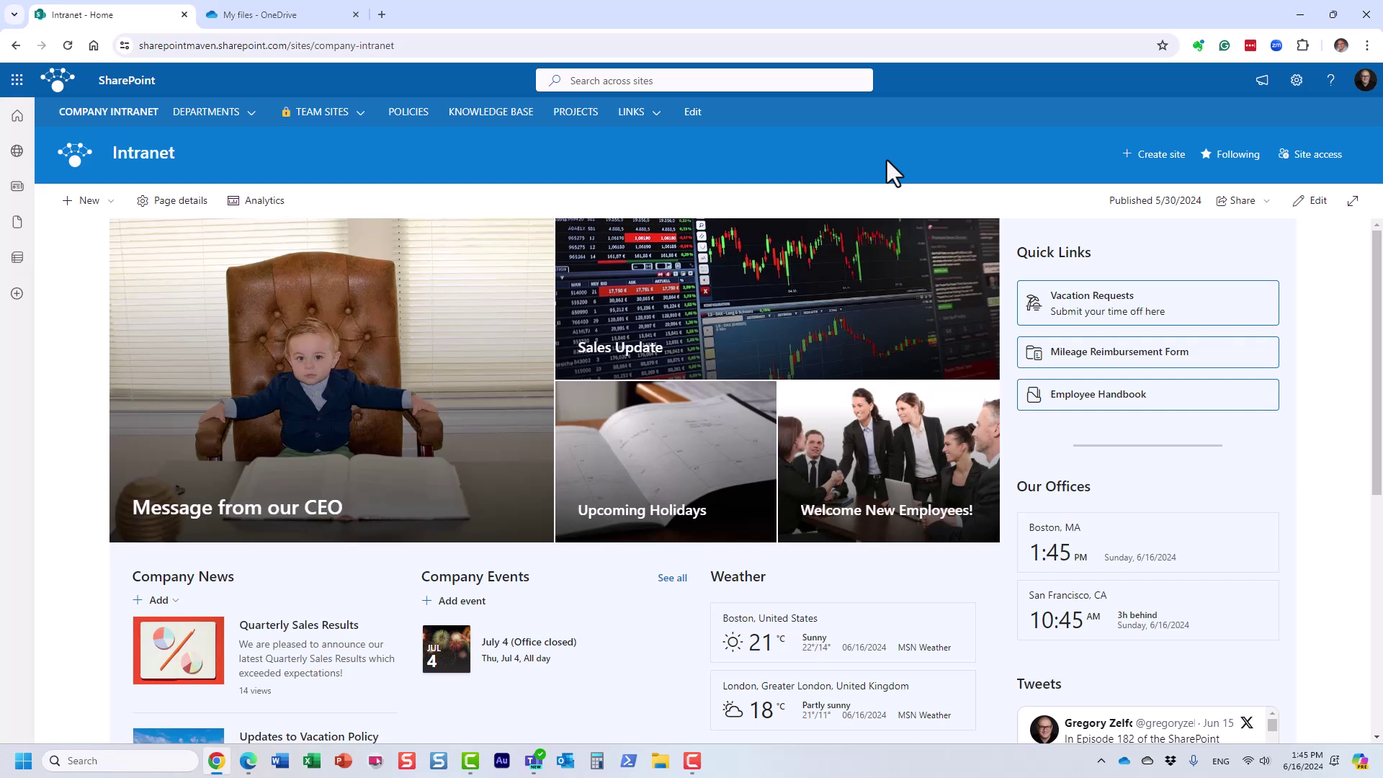
- Review the OneDrive sync status from the taskbar tray icon, then dismiss the flyout
click(1126, 765)
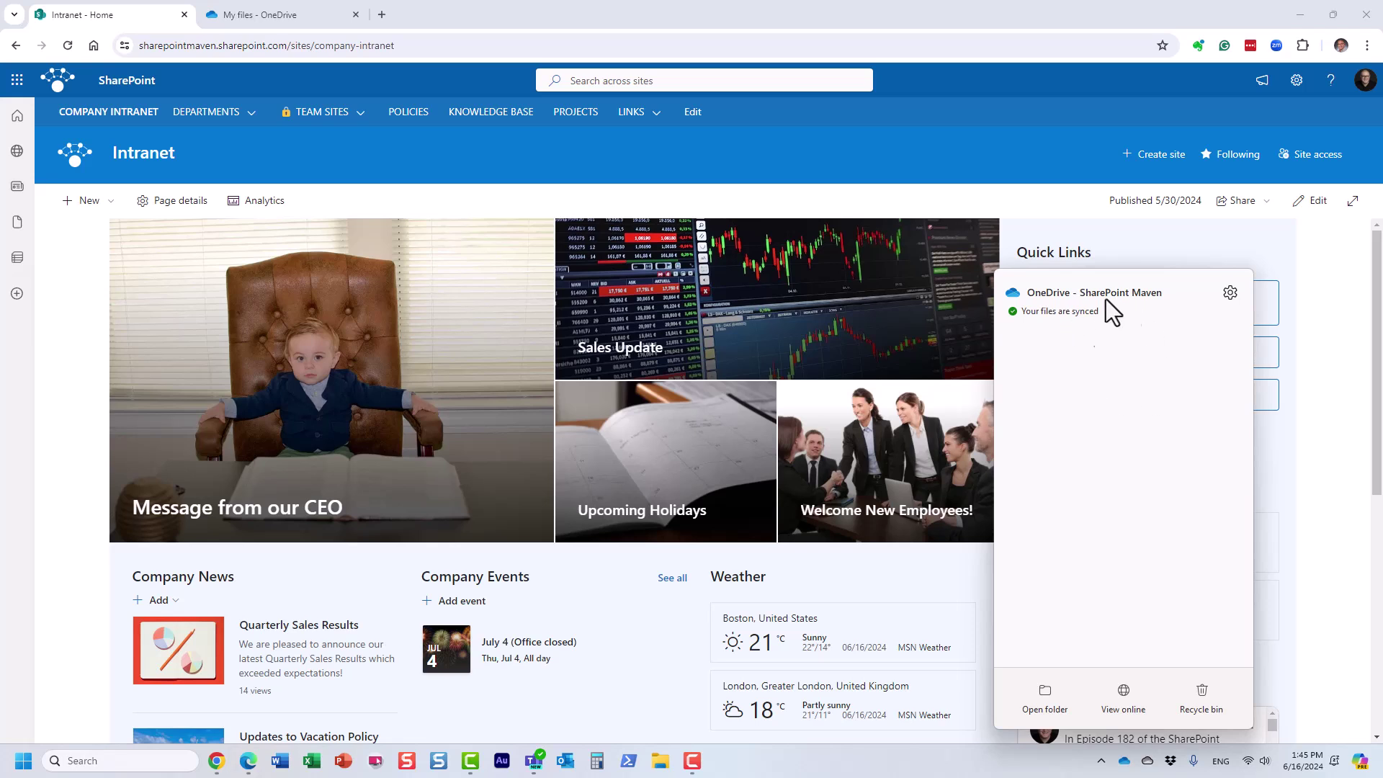
click(1057, 261)
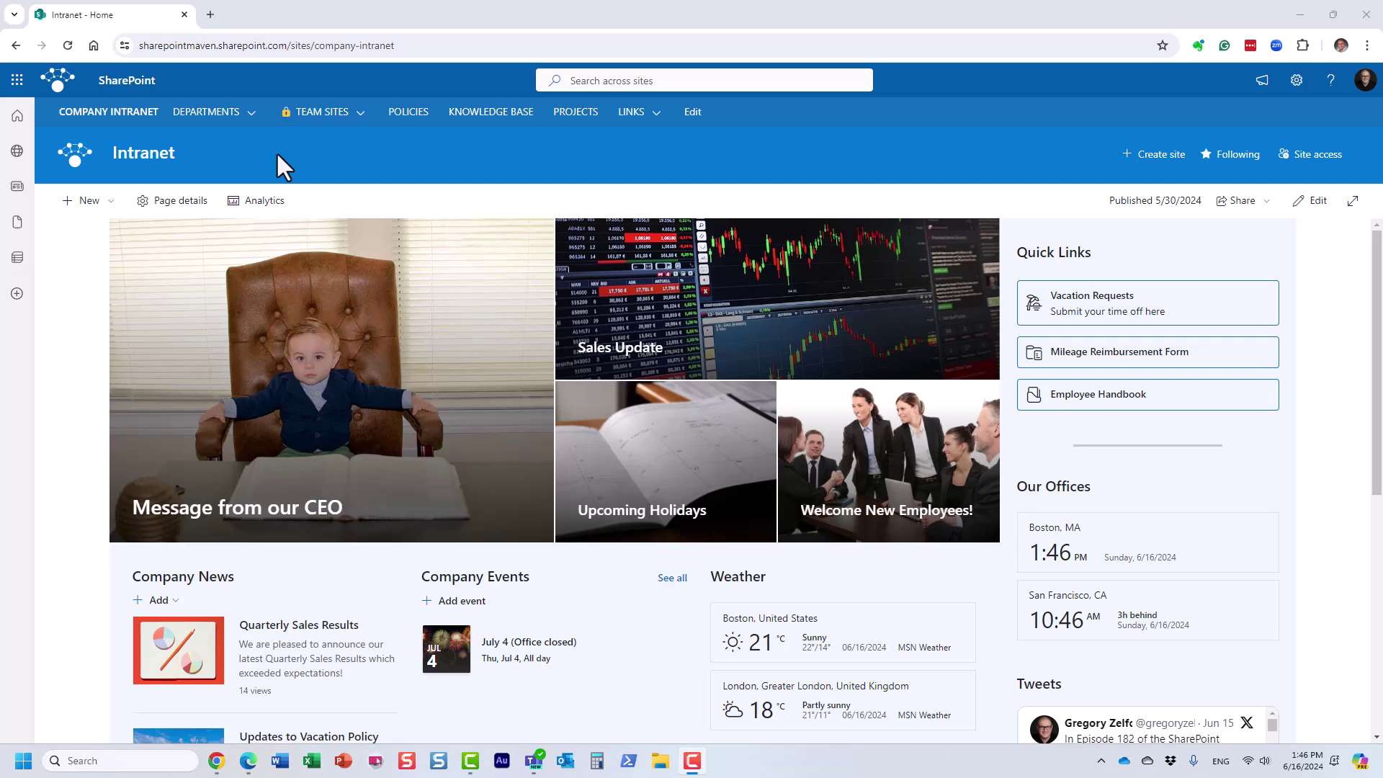
- Go to the HR site from the TEAM SITES hub navigation menu
mouse_move(374, 123)
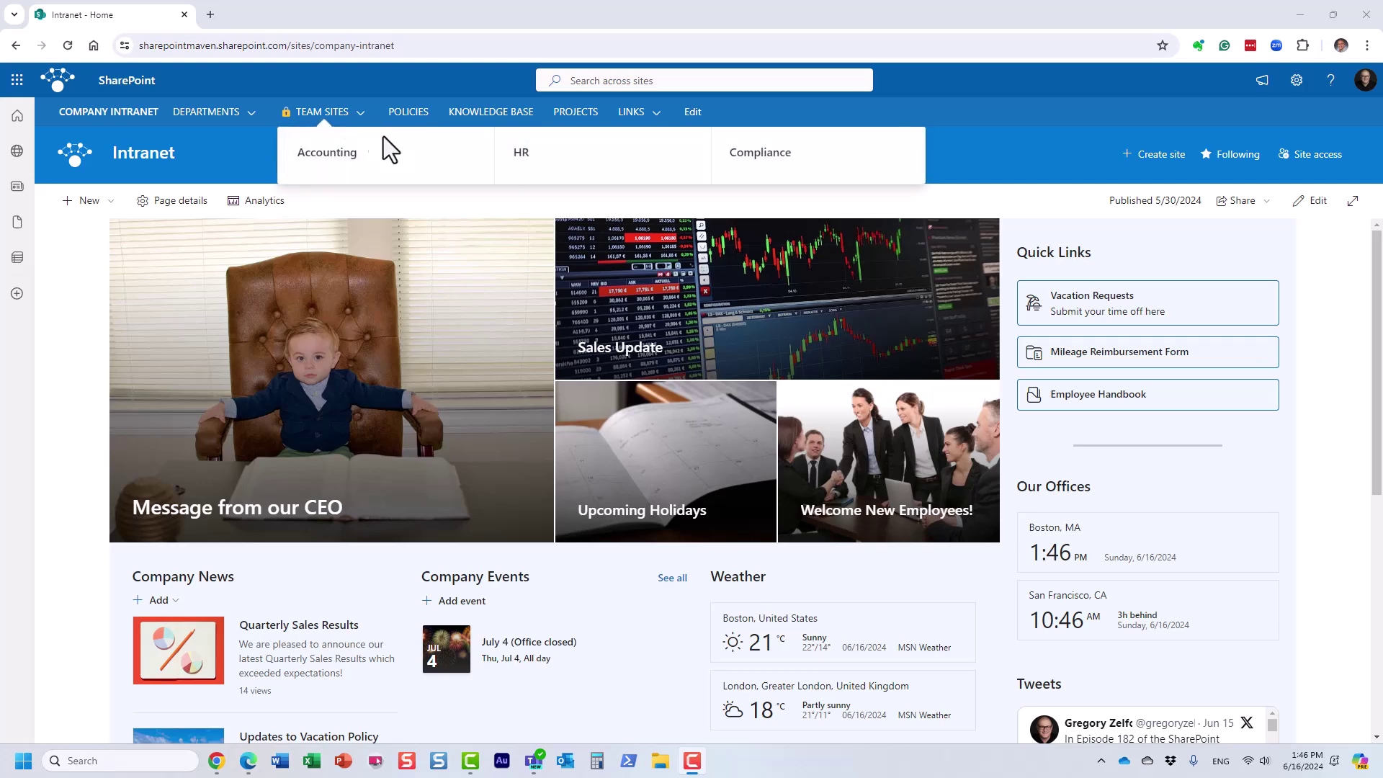
click(519, 155)
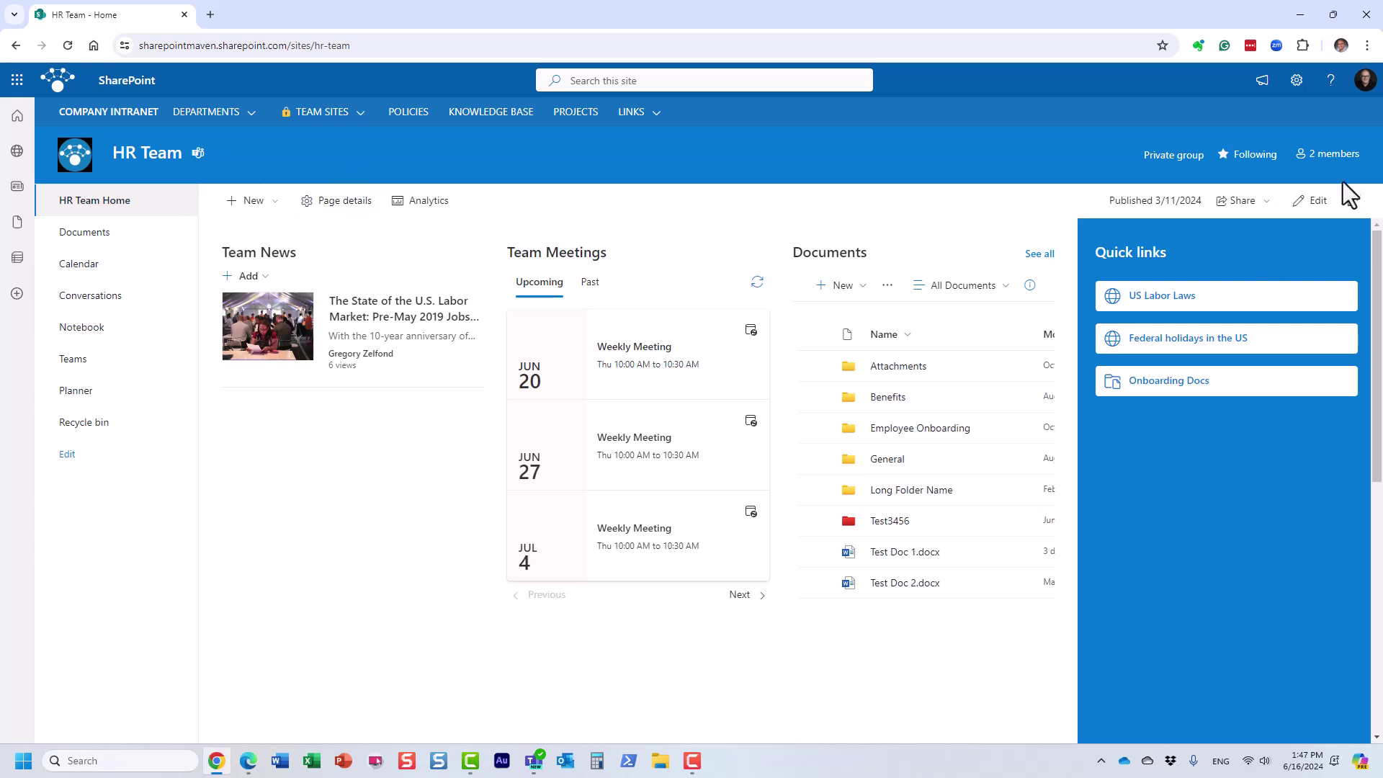
click(1339, 154)
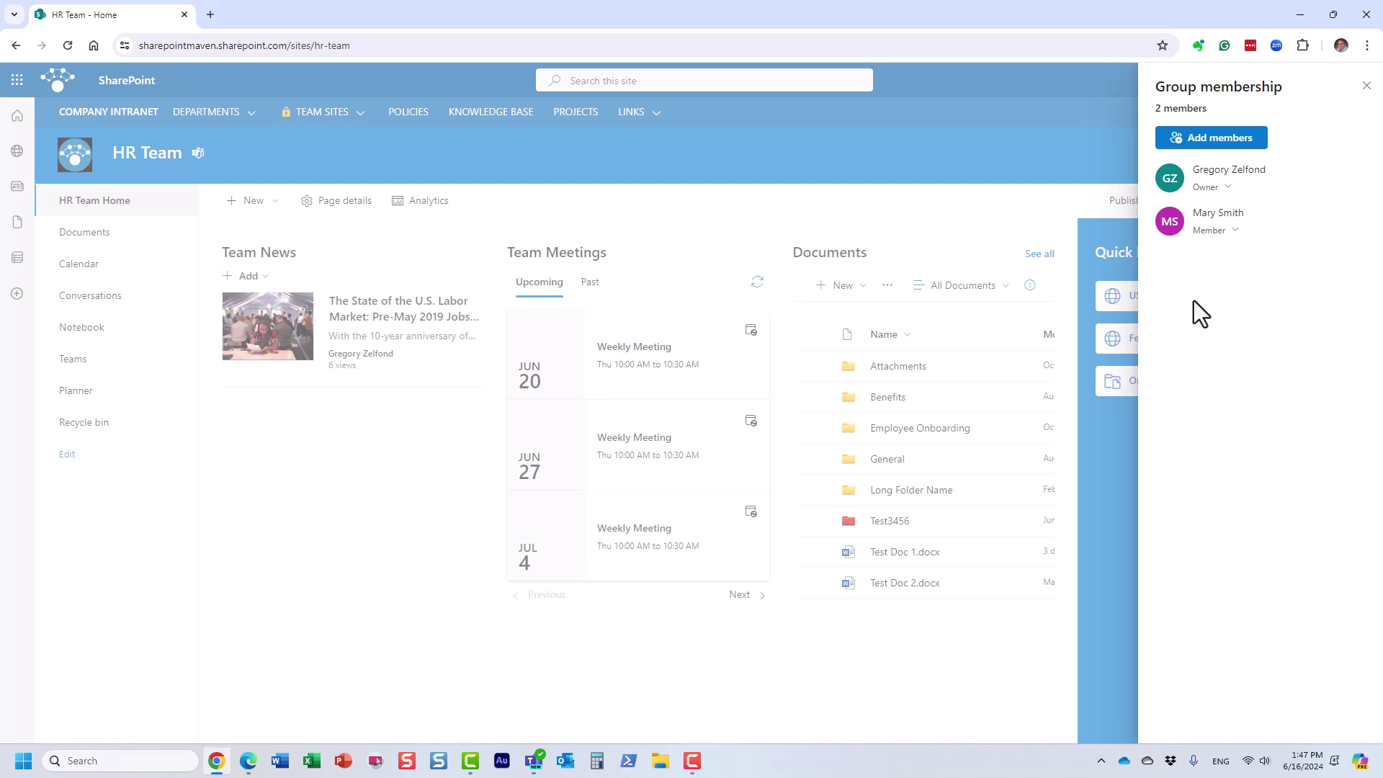
click(1366, 88)
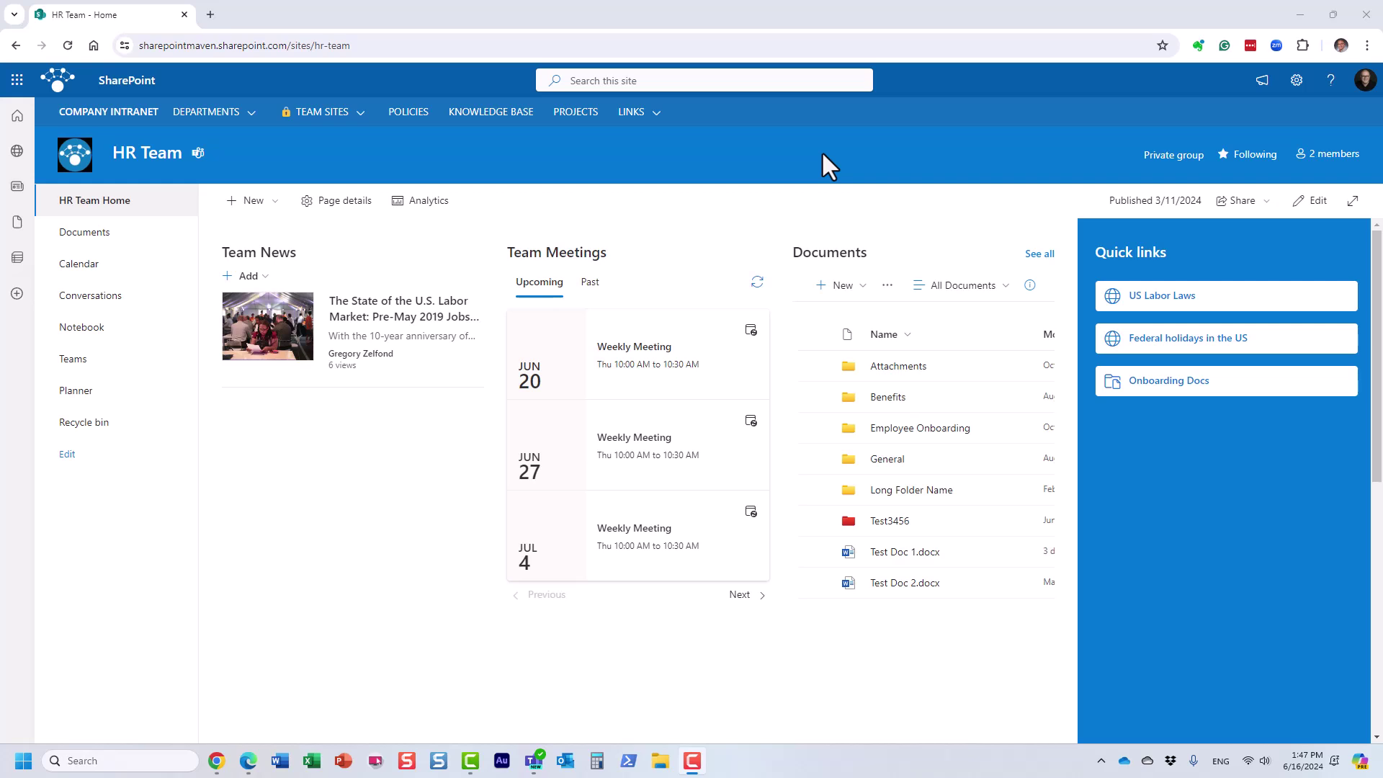
- Open OneDrive My files, with its nine folders, in a tab beside the HR Team site
click(23, 85)
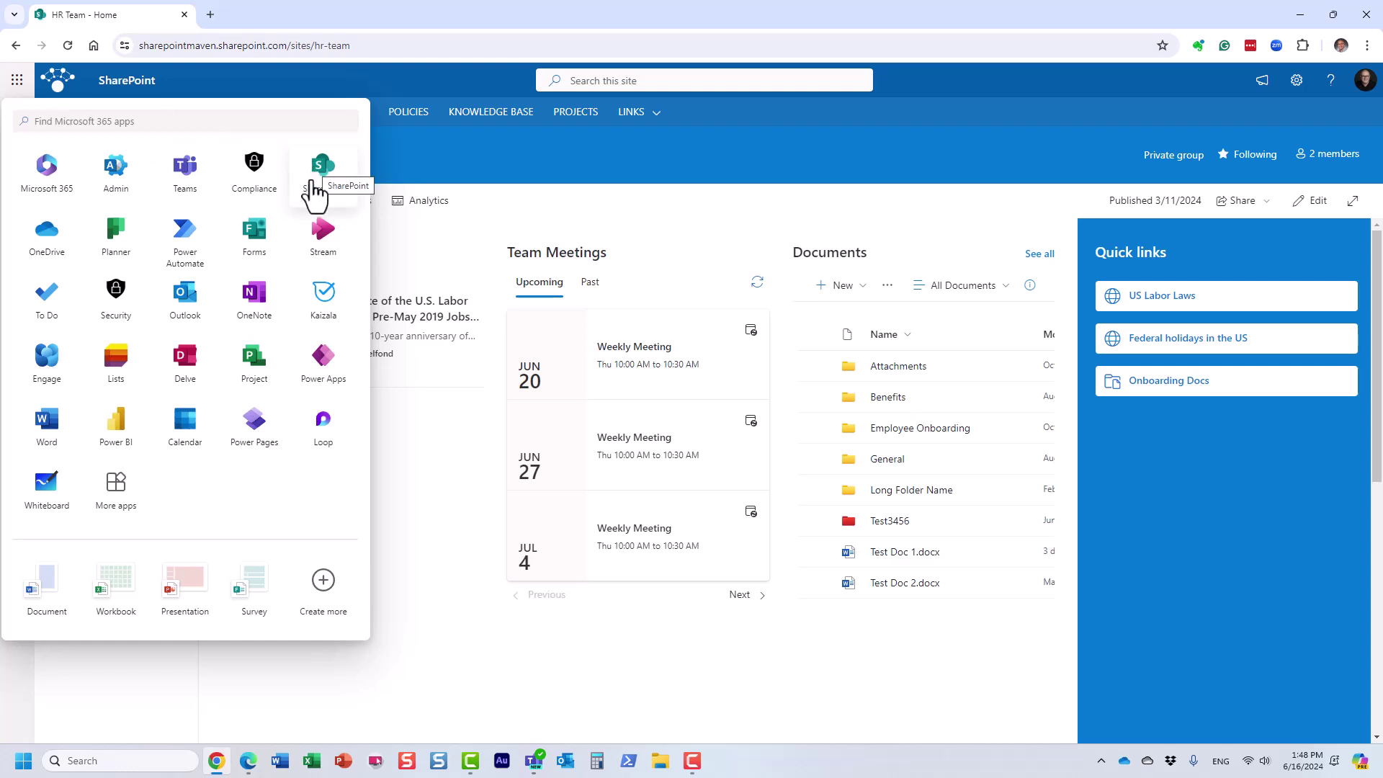
click(48, 245)
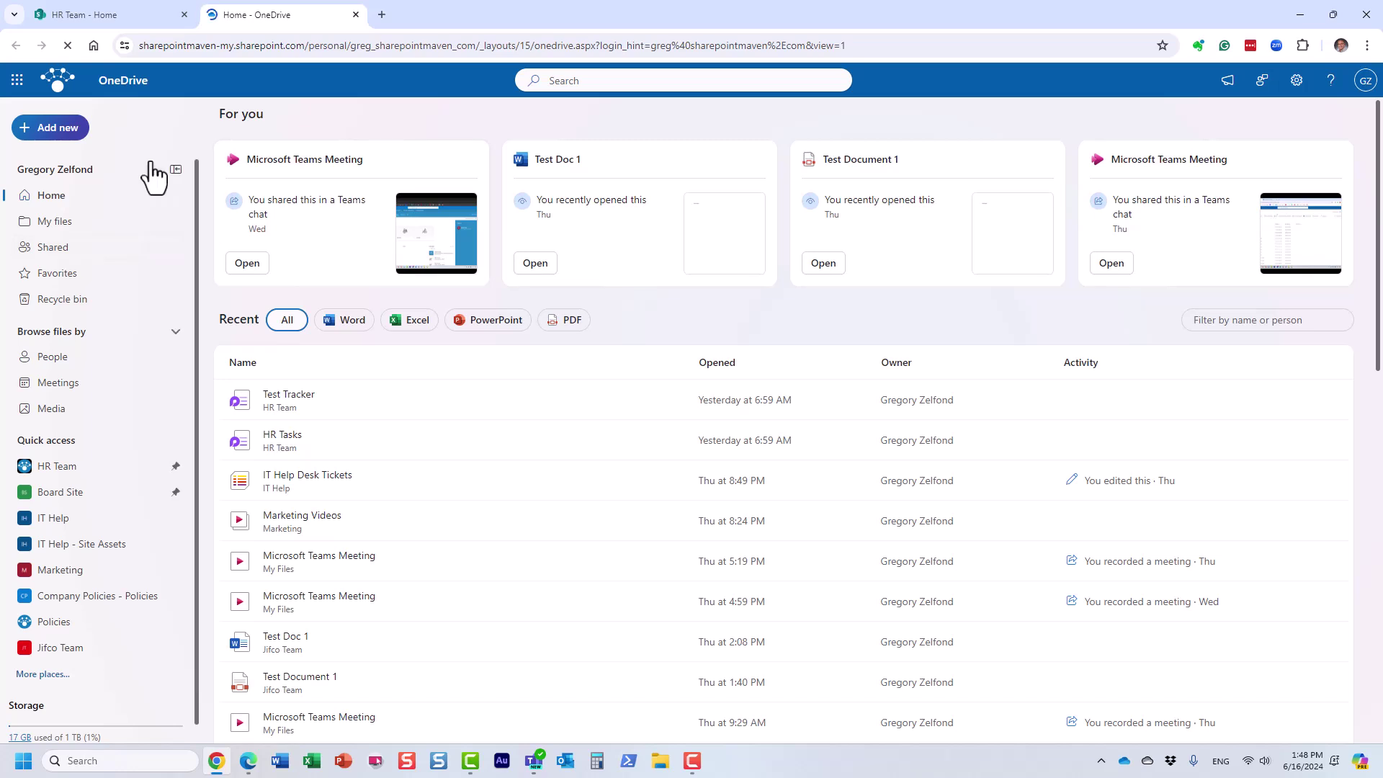
click(69, 227)
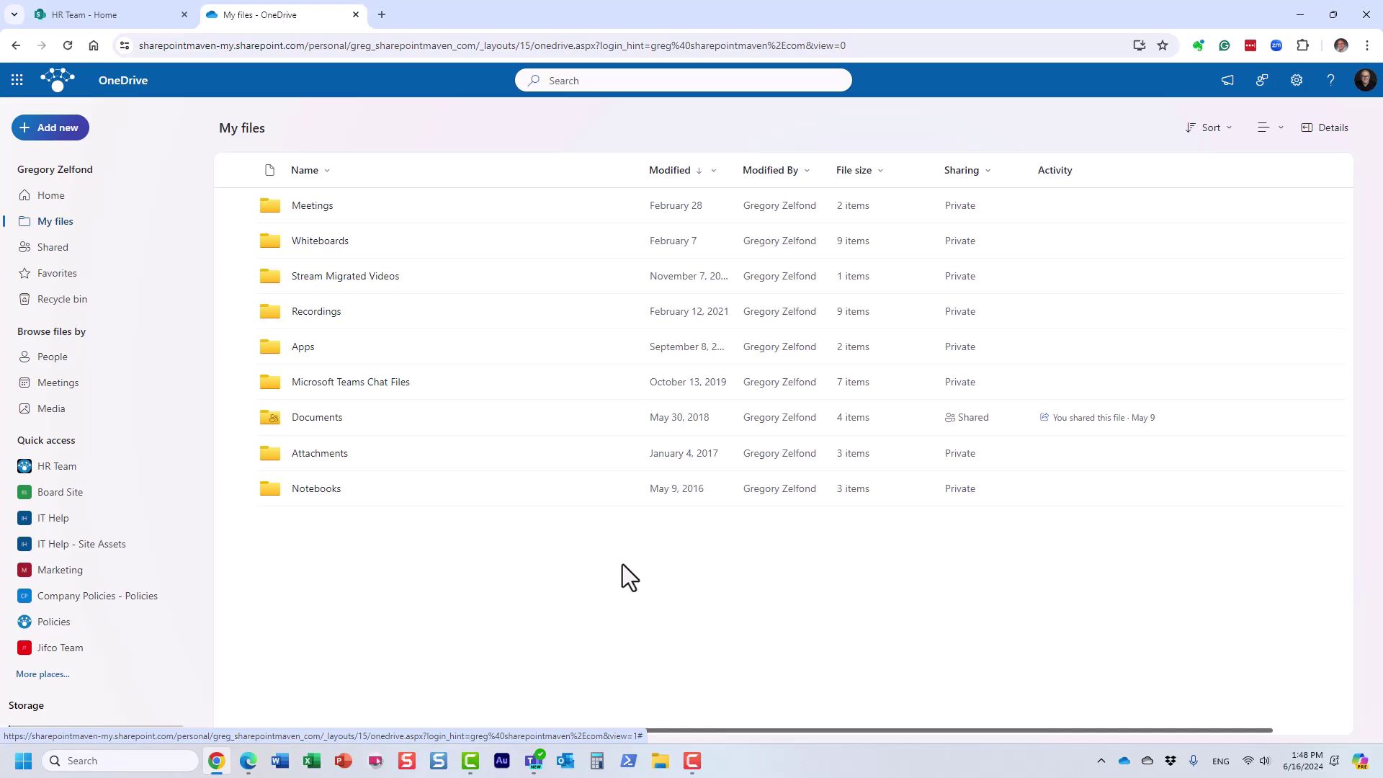
click(118, 19)
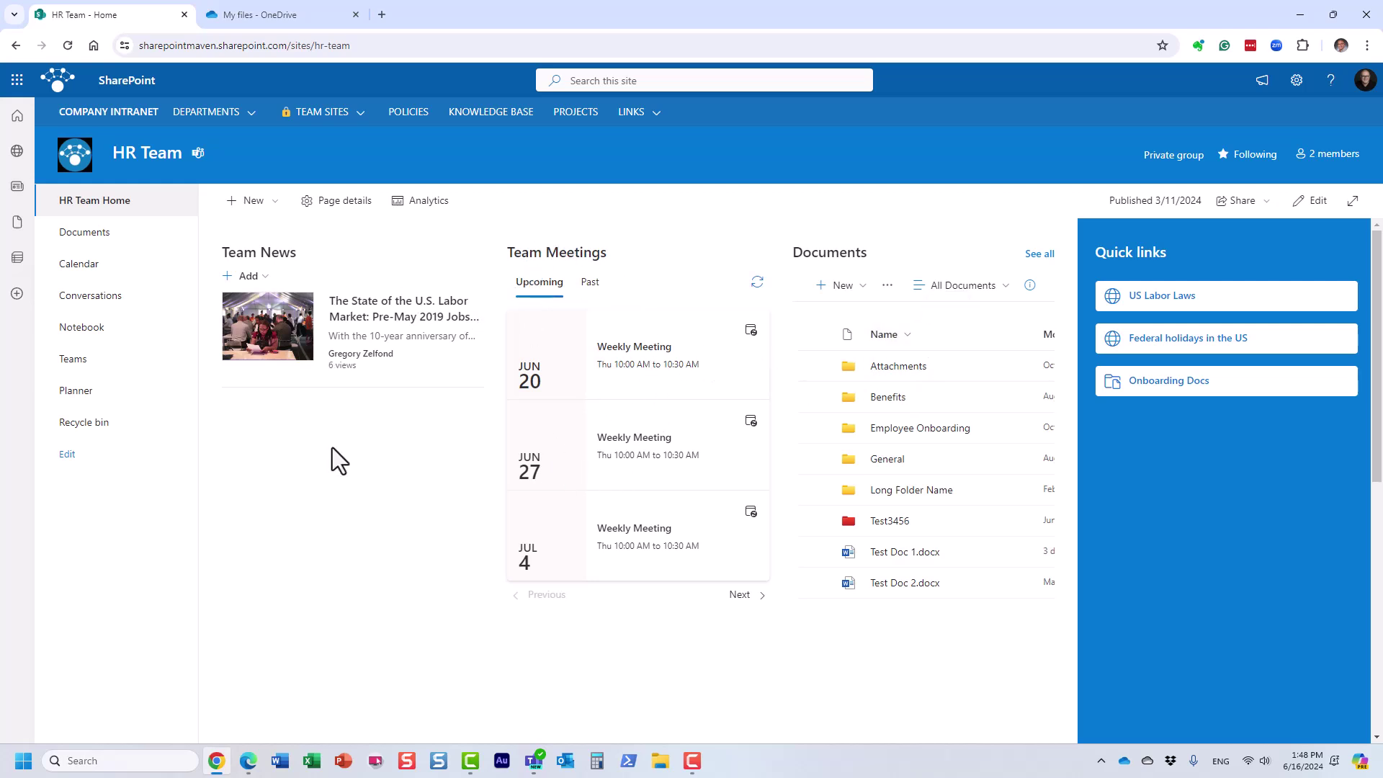
click(304, 15)
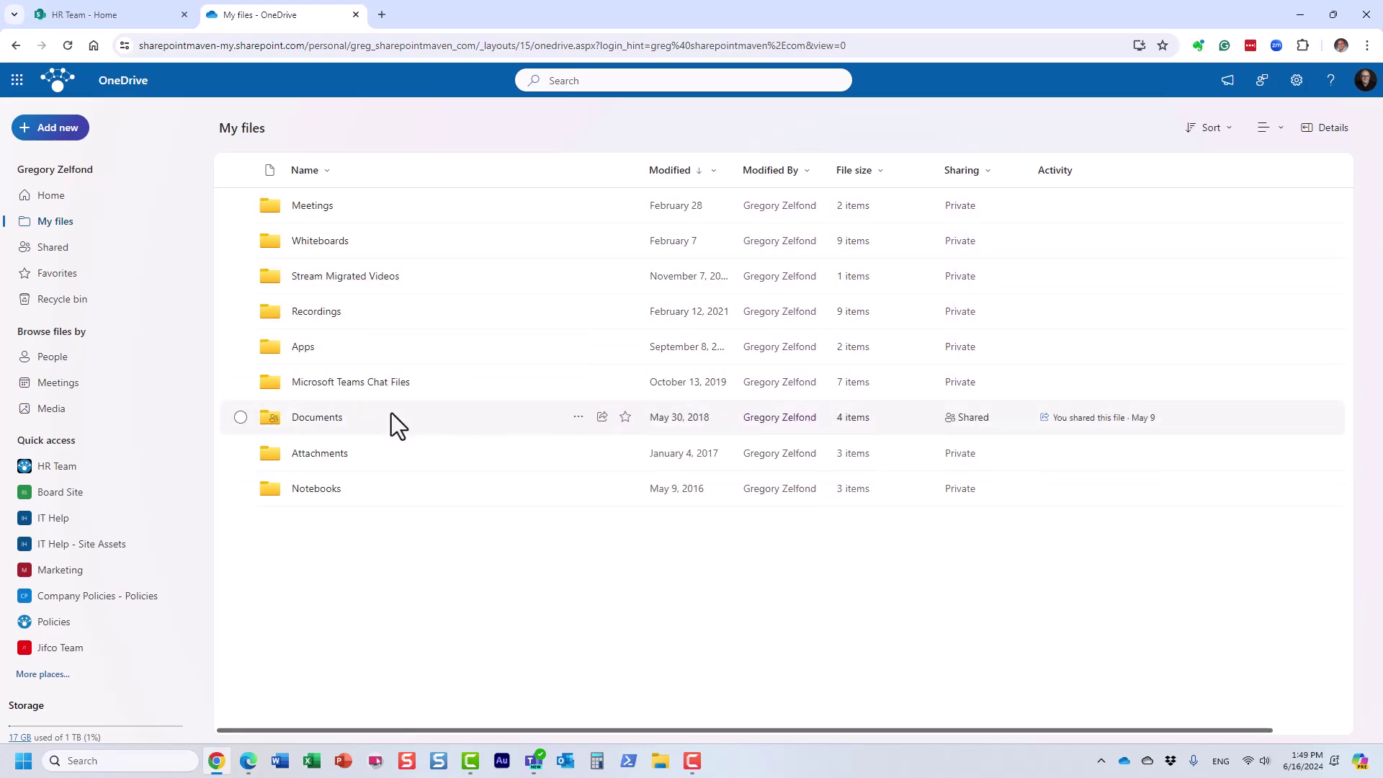
right_click(319, 209)
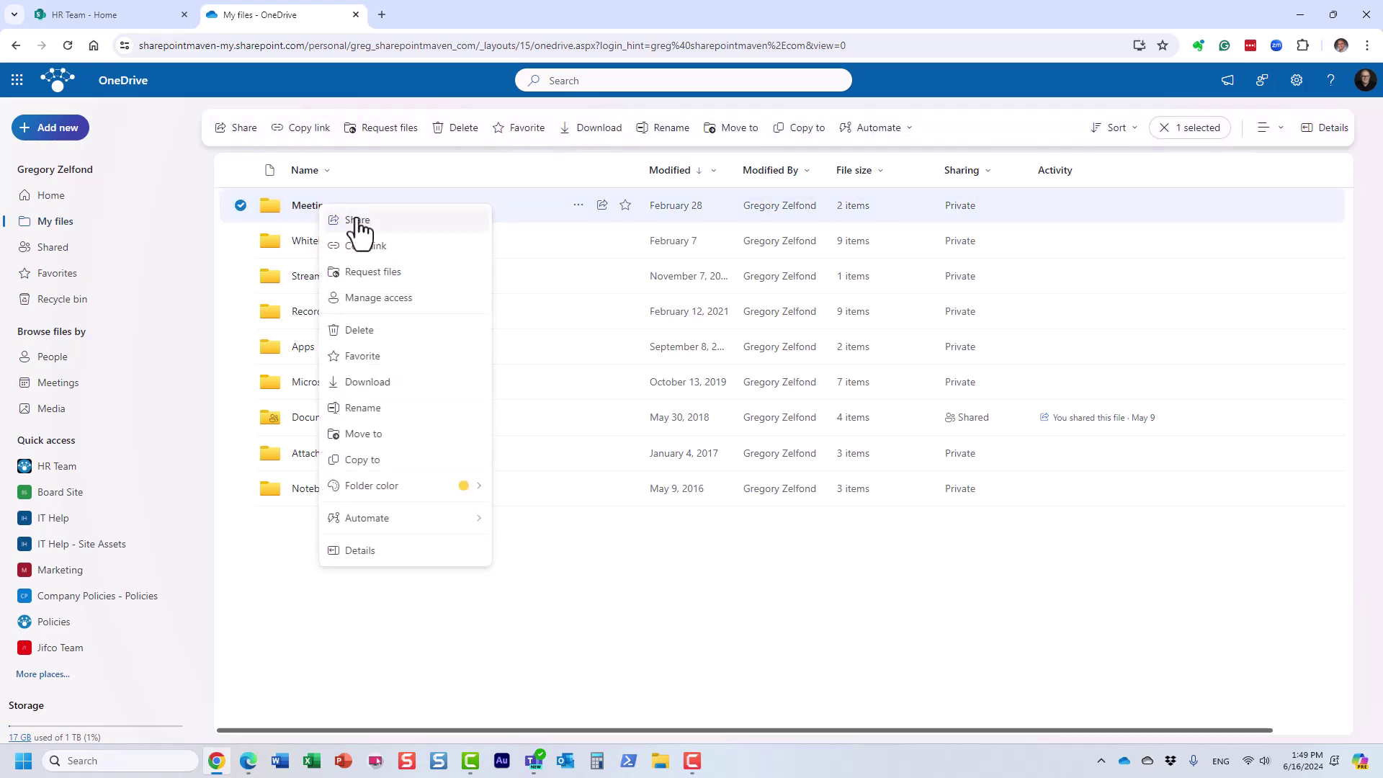
click(749, 585)
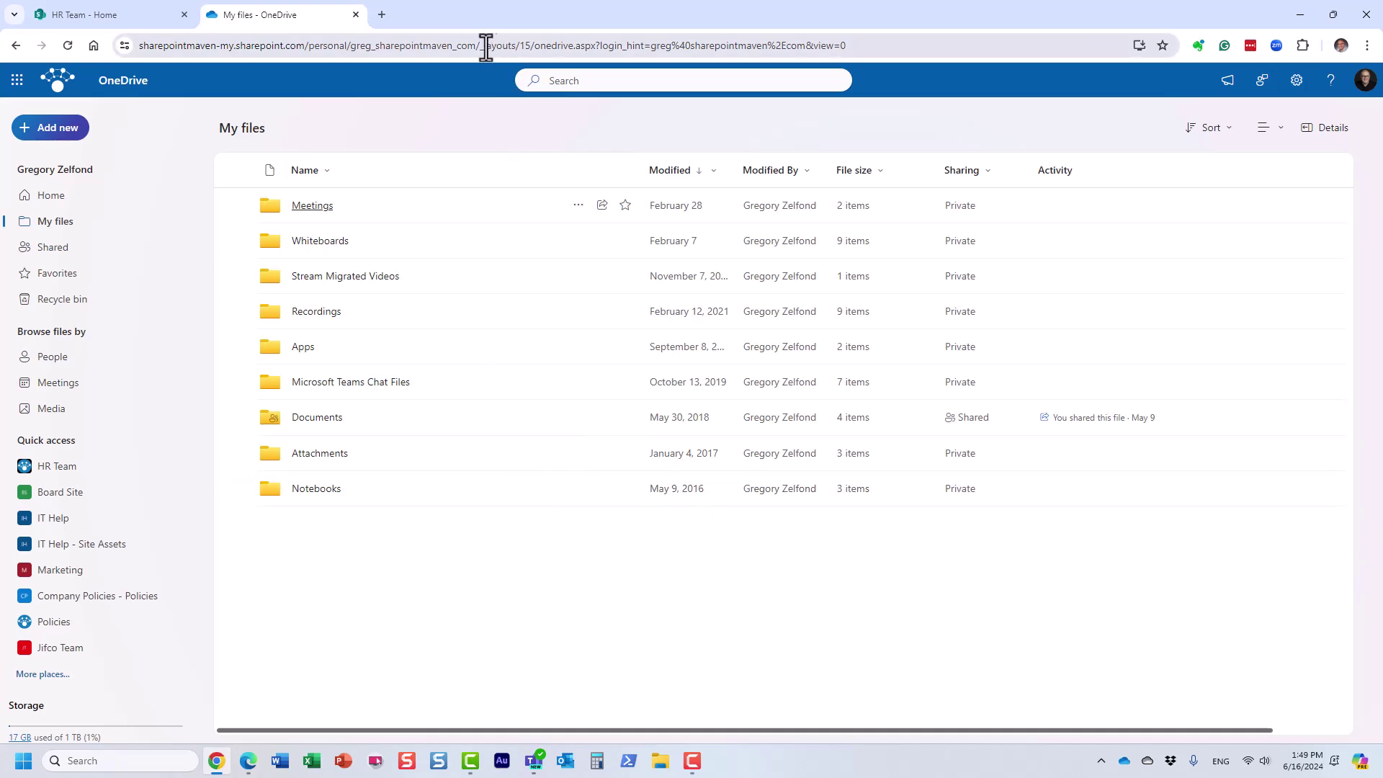
drag(476, 45, 349, 46)
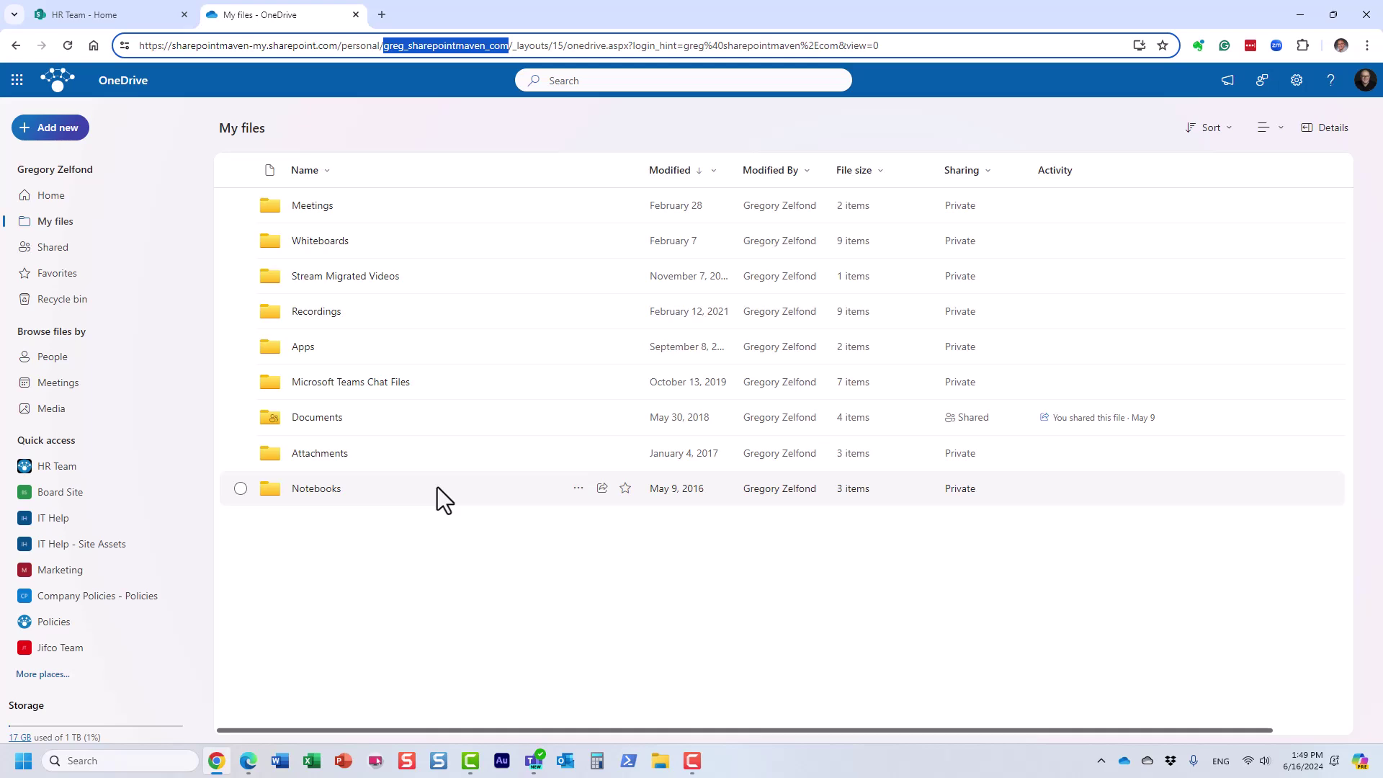
click(458, 554)
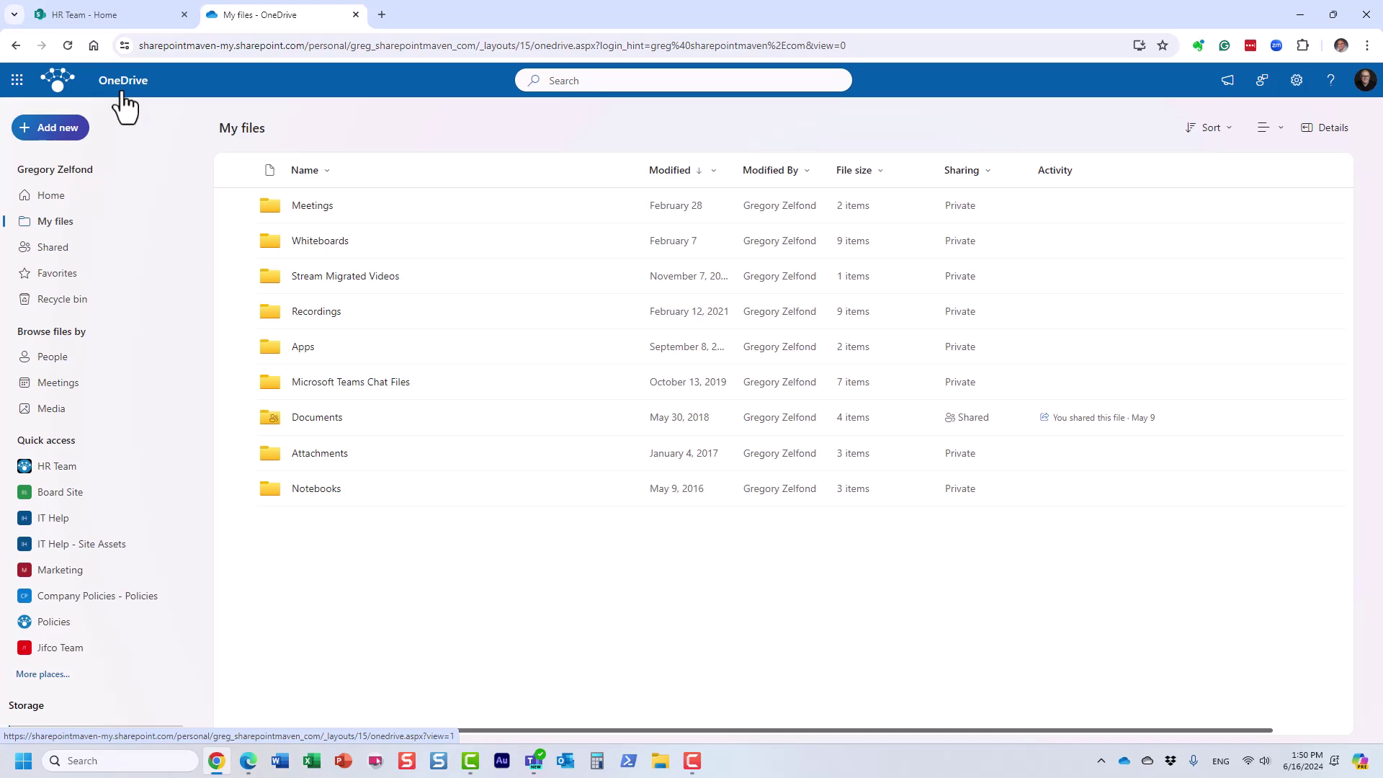
- Open the Microsoft 365 app launcher and focus its Find Microsoft 365 apps box
click(16, 81)
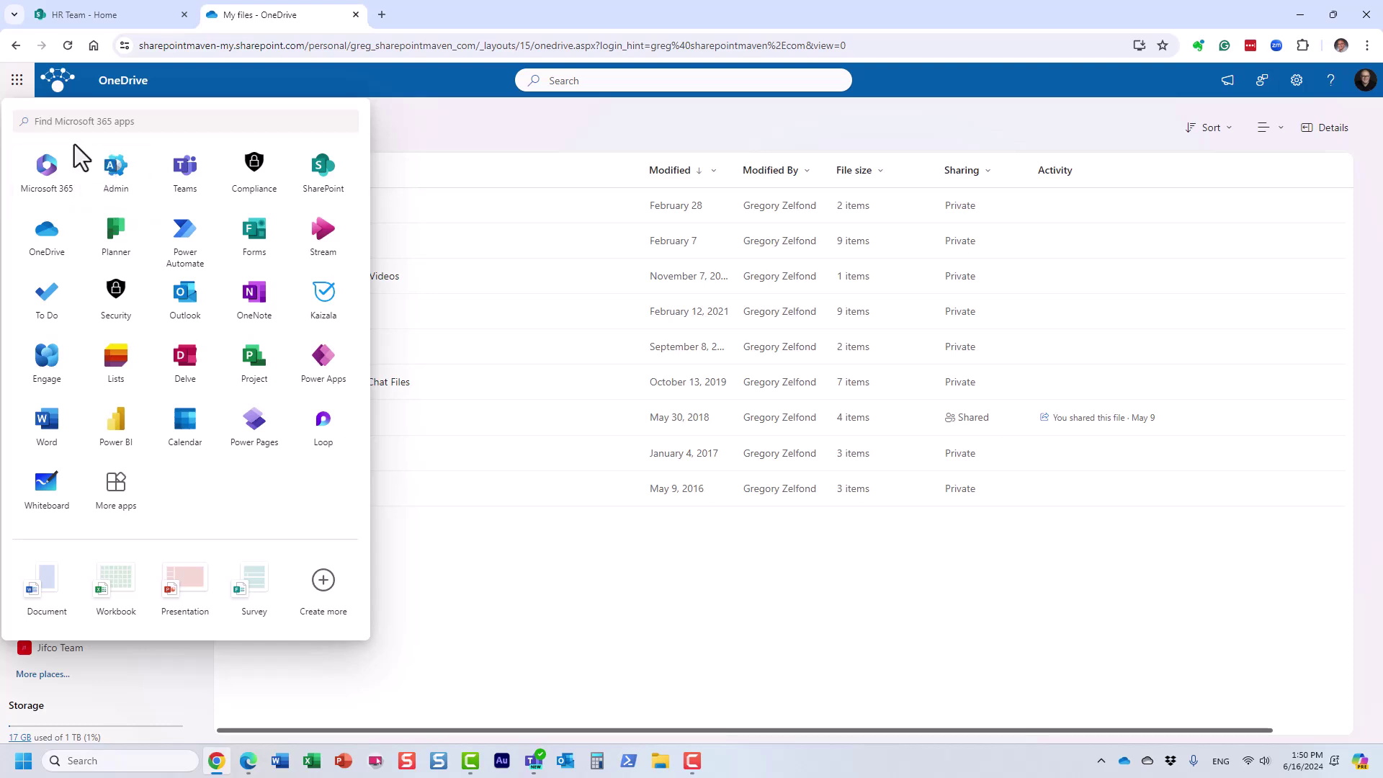
click(61, 120)
- Close the app launcher and start syncing the HR Team Documents library to this PC
click(417, 121)
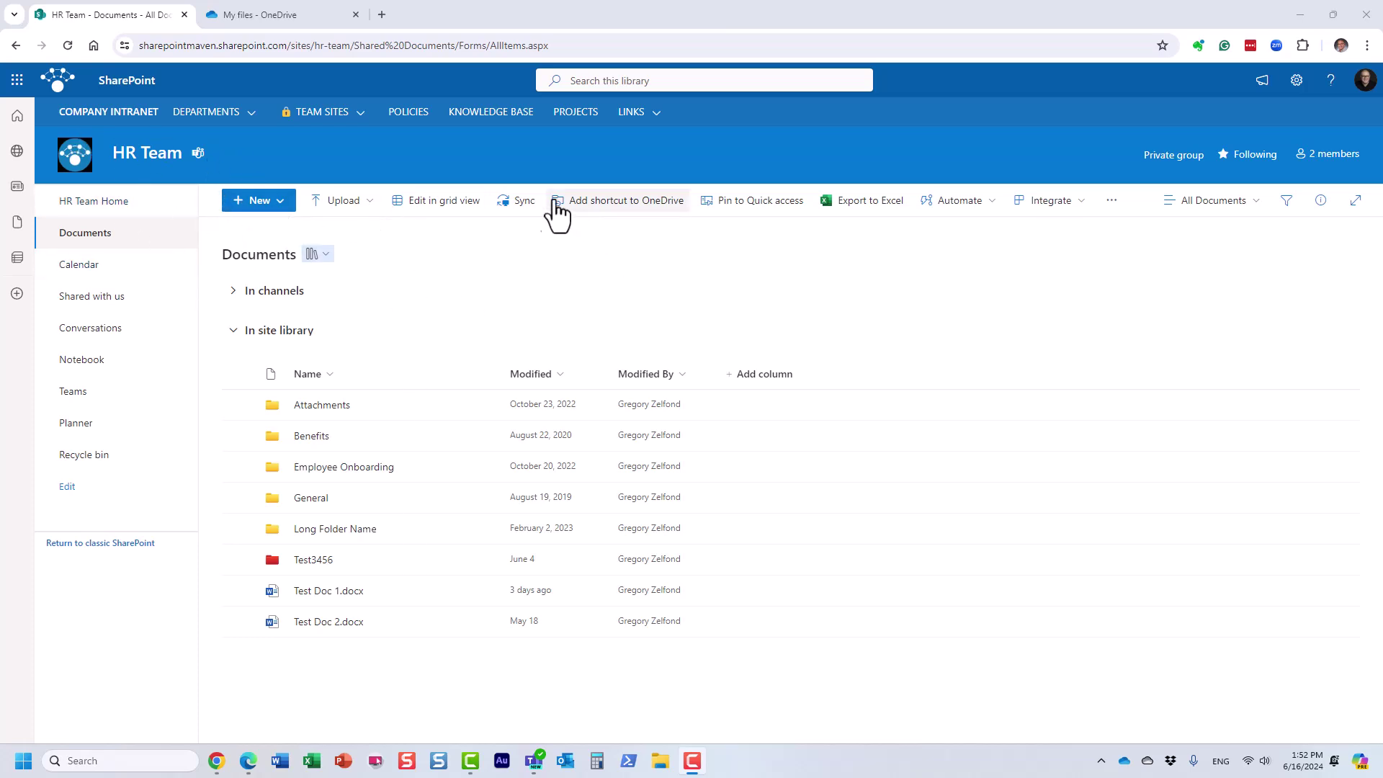
click(518, 203)
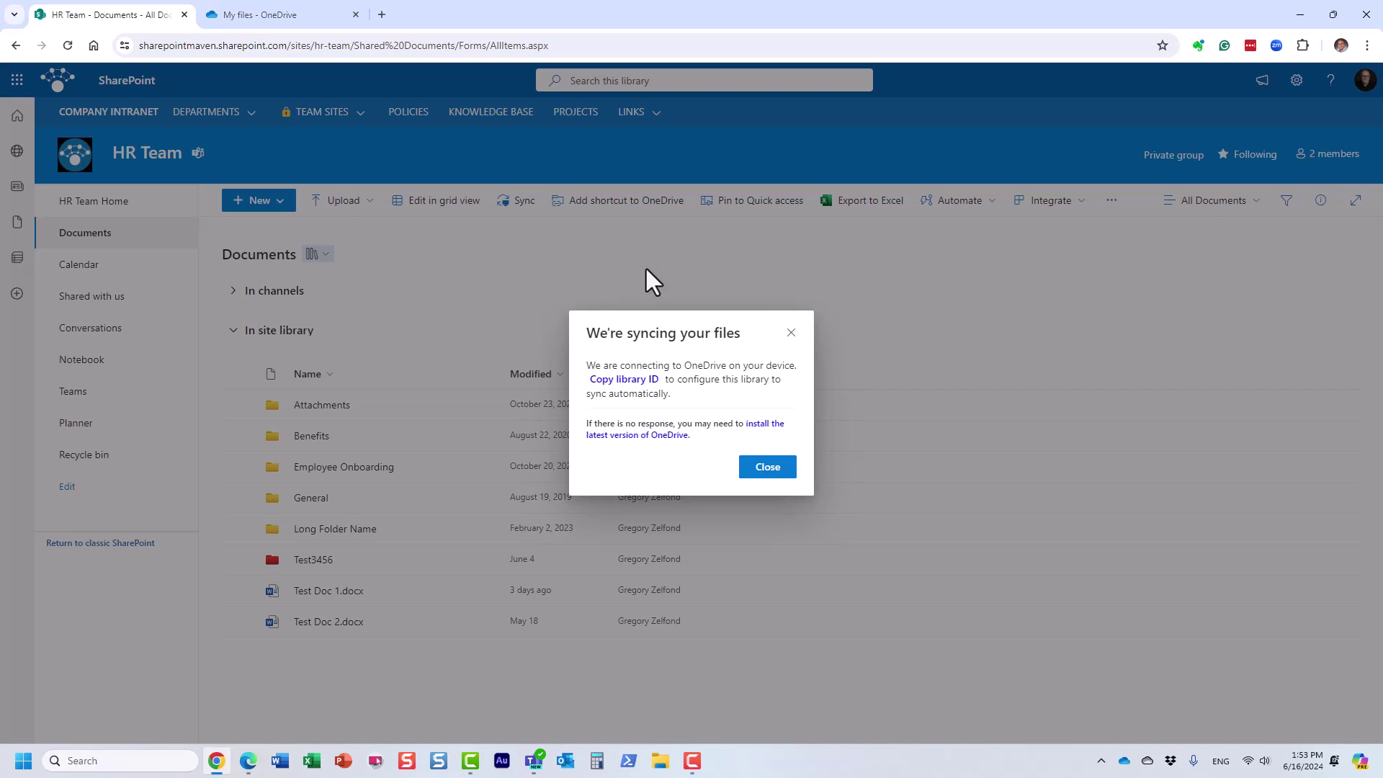
- Close the 'We're syncing your files' notice and switch to the My files - OneDrive tab
click(793, 330)
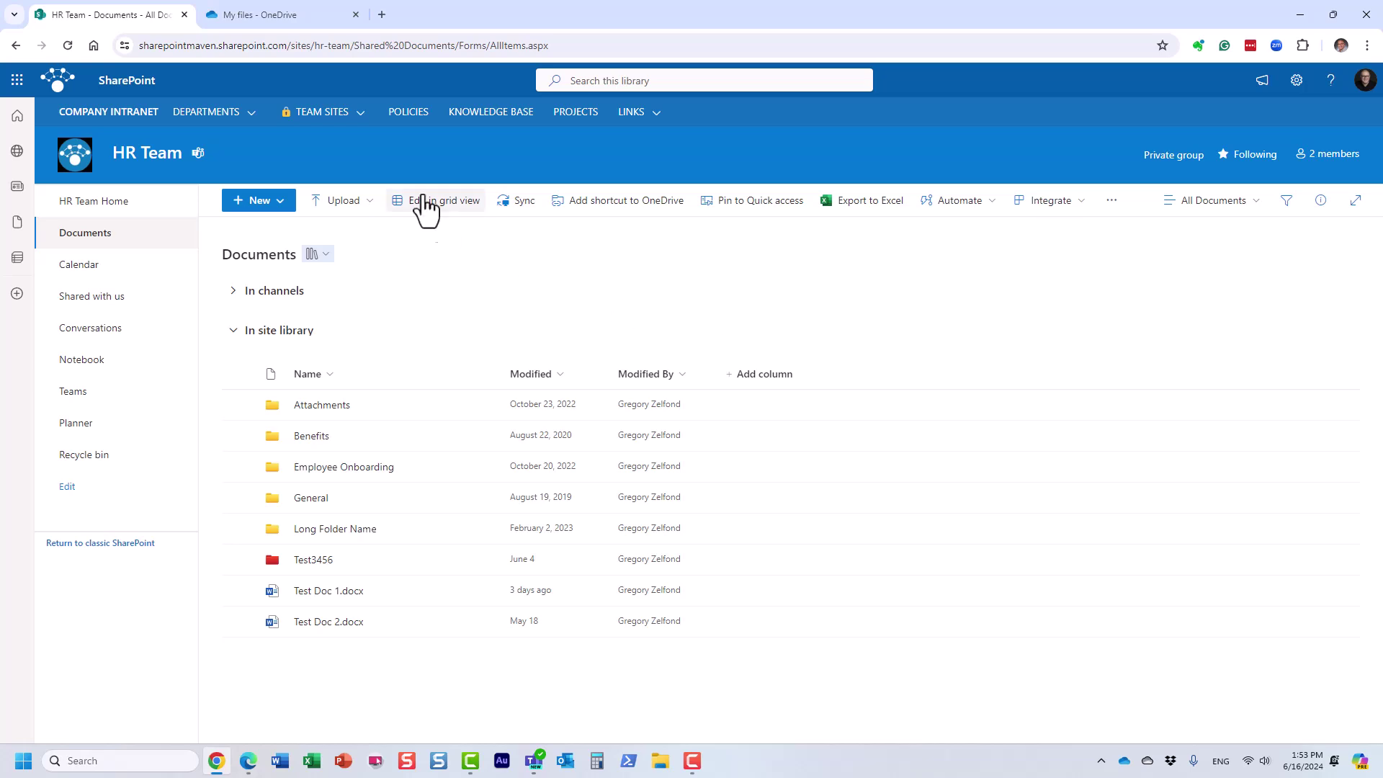
click(300, 14)
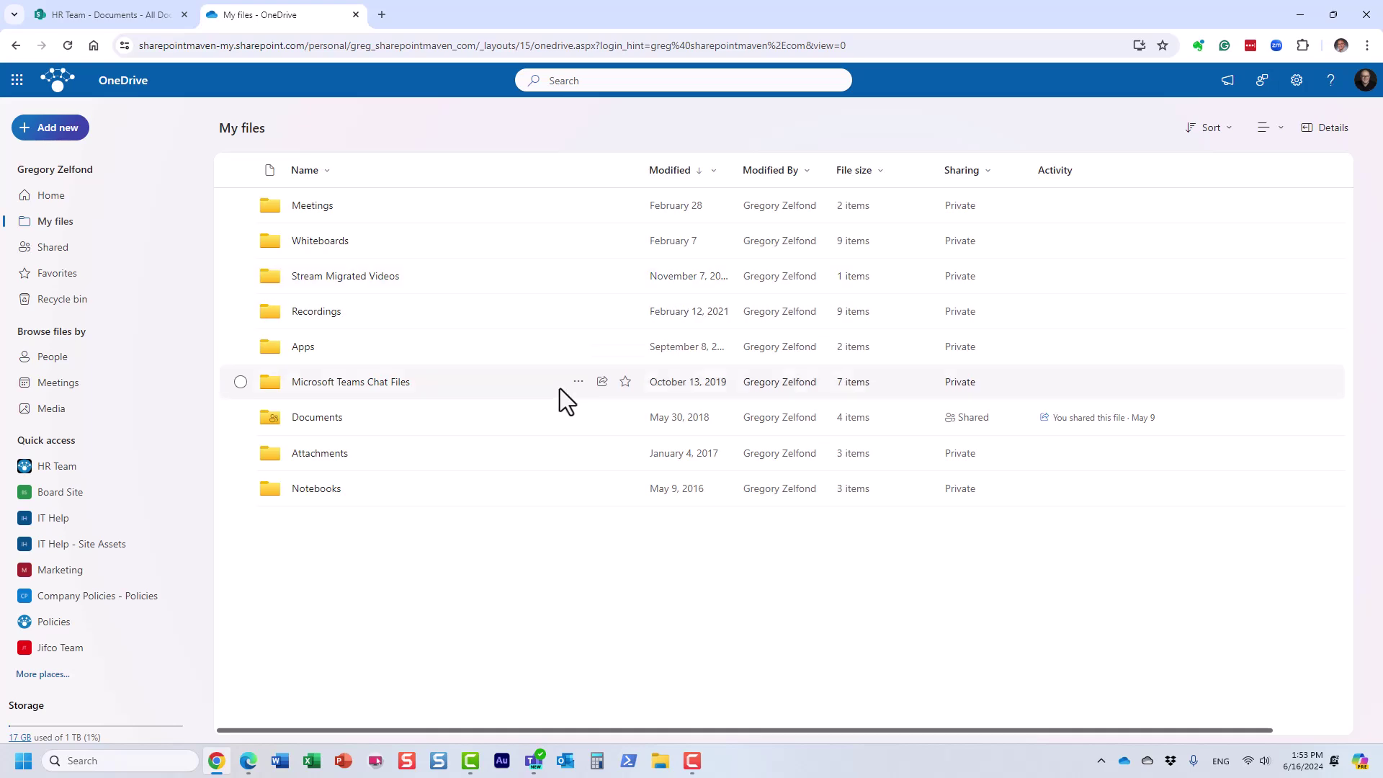
- Choose 'Sync this OneDrive' from the Settings gear and dismiss the syncing notice
click(1297, 81)
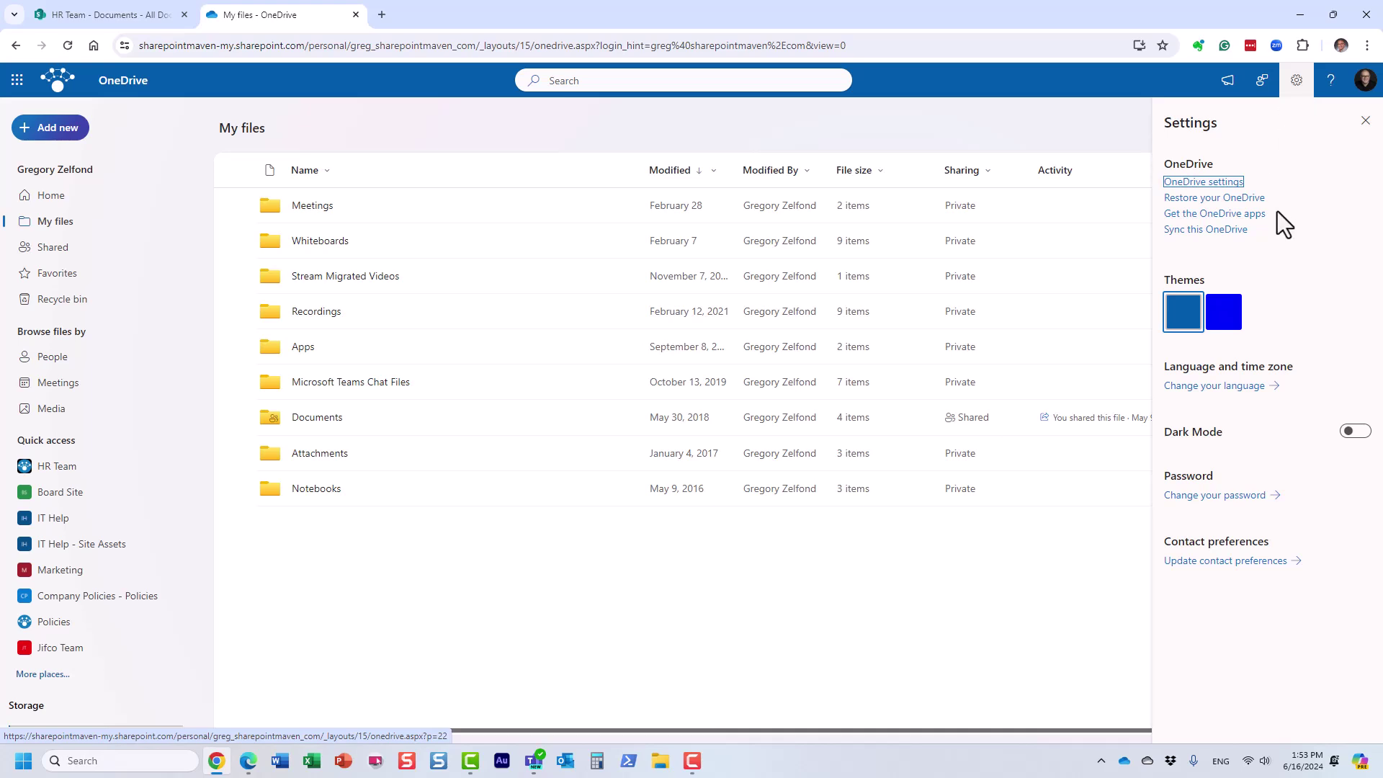
click(1233, 230)
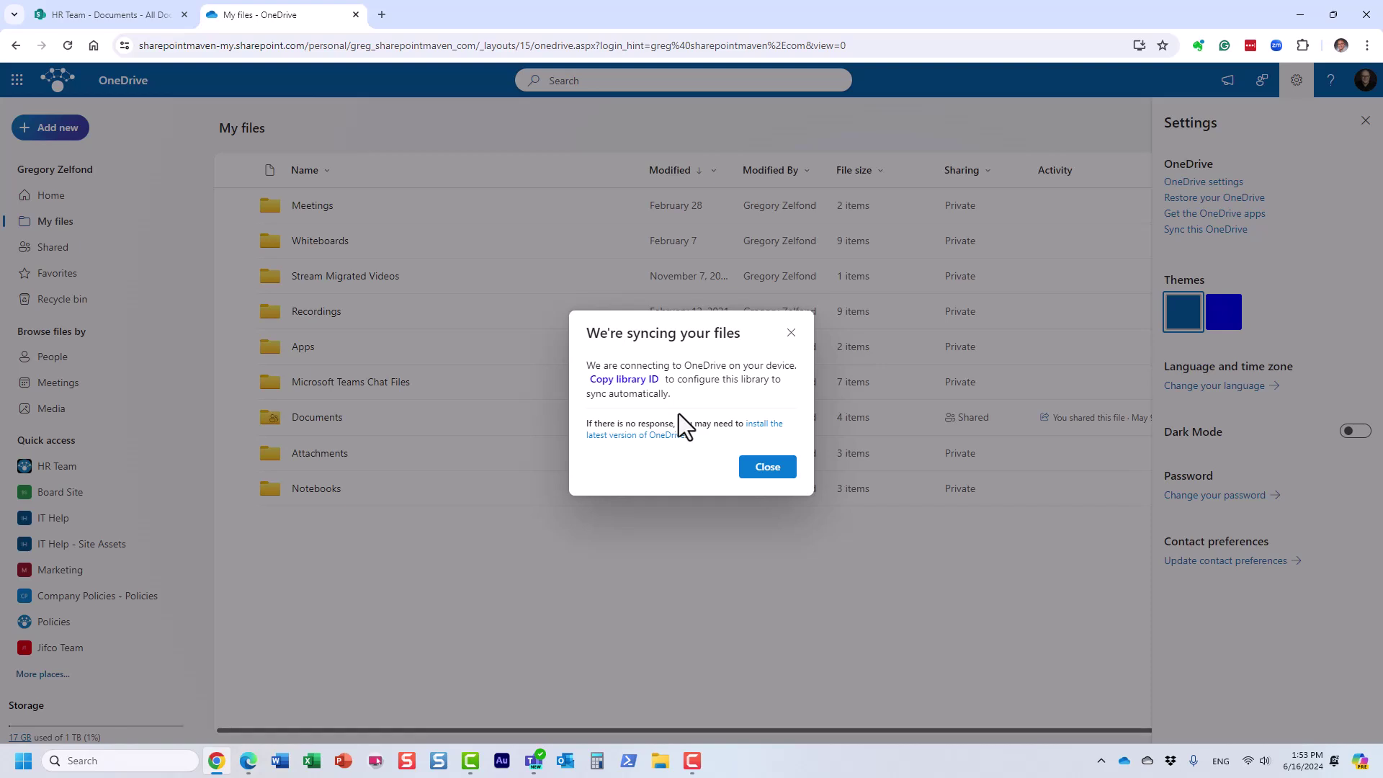
click(790, 332)
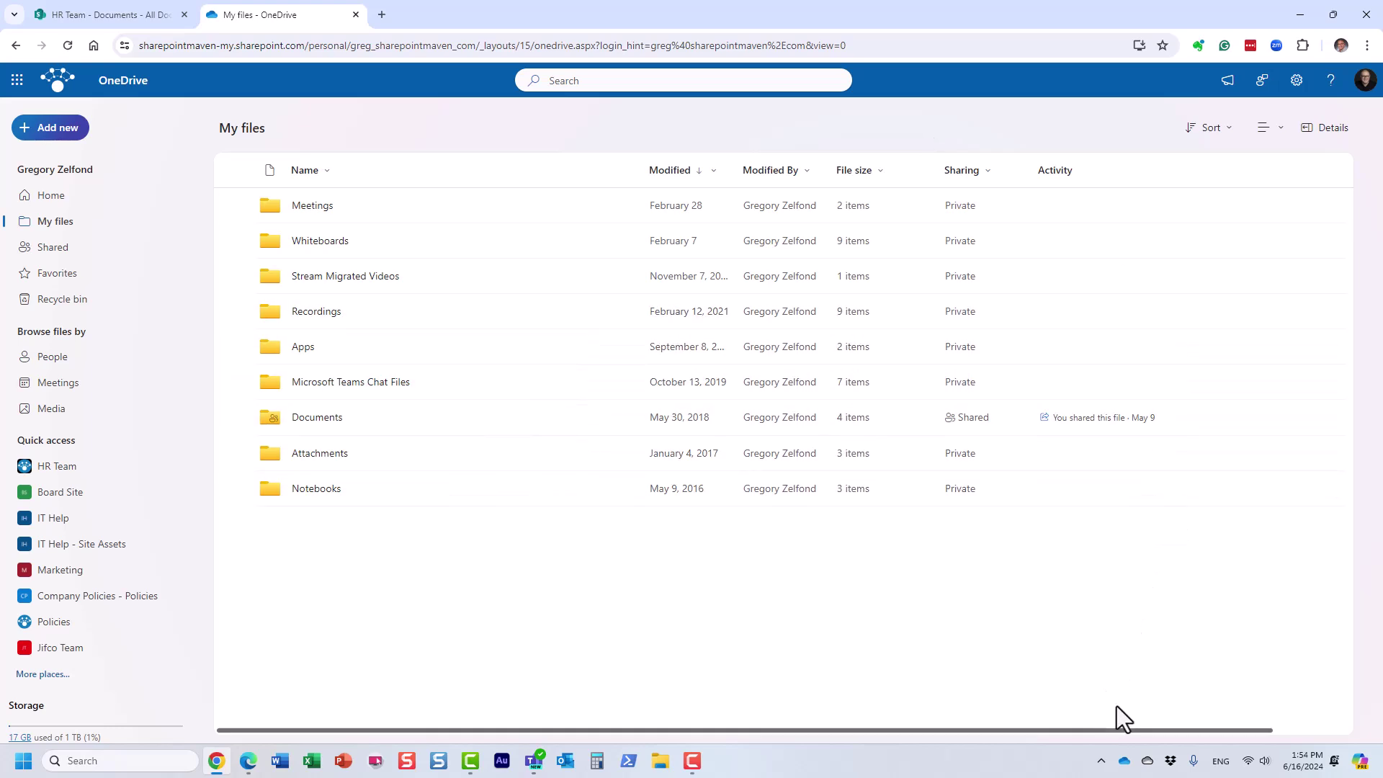
- Open the synced OneDrive work folder in File Explorer from the tray flyout
click(1125, 769)
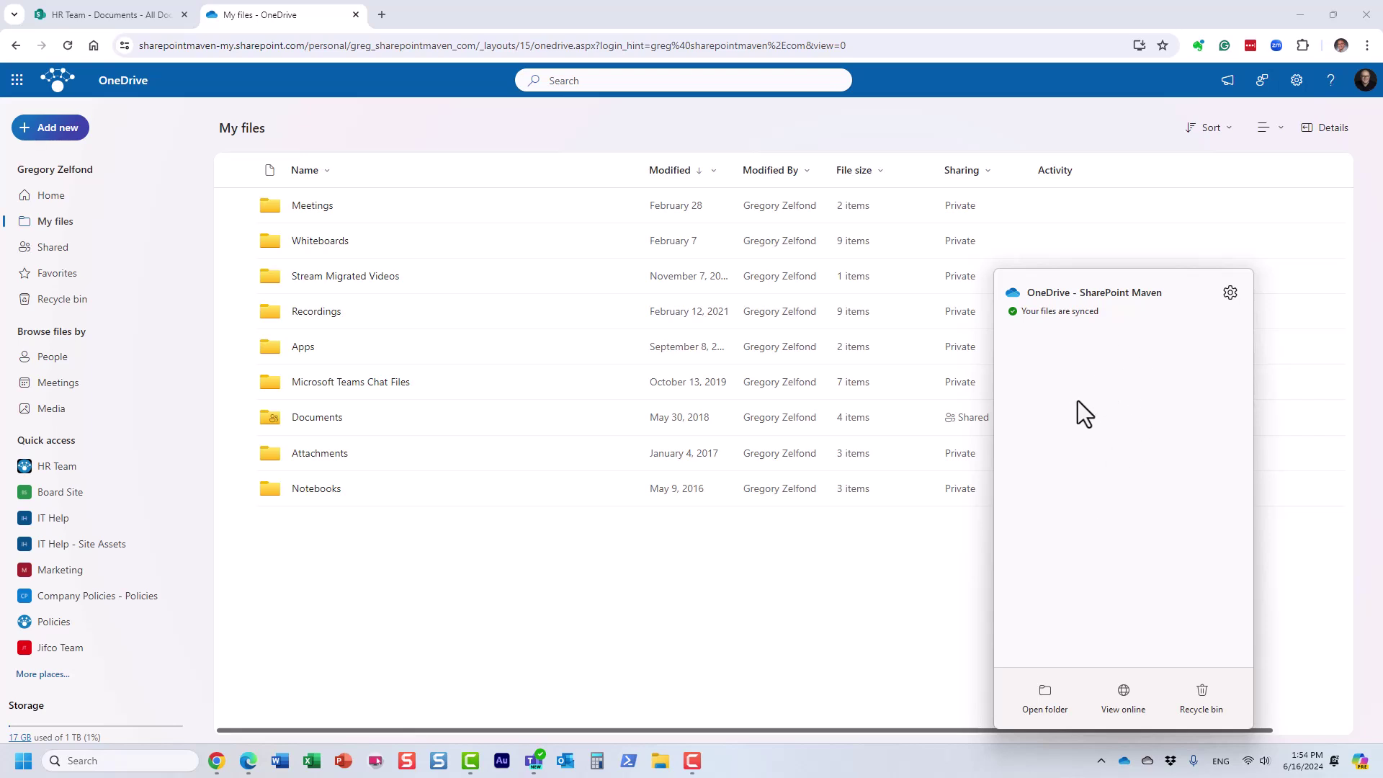
click(1044, 698)
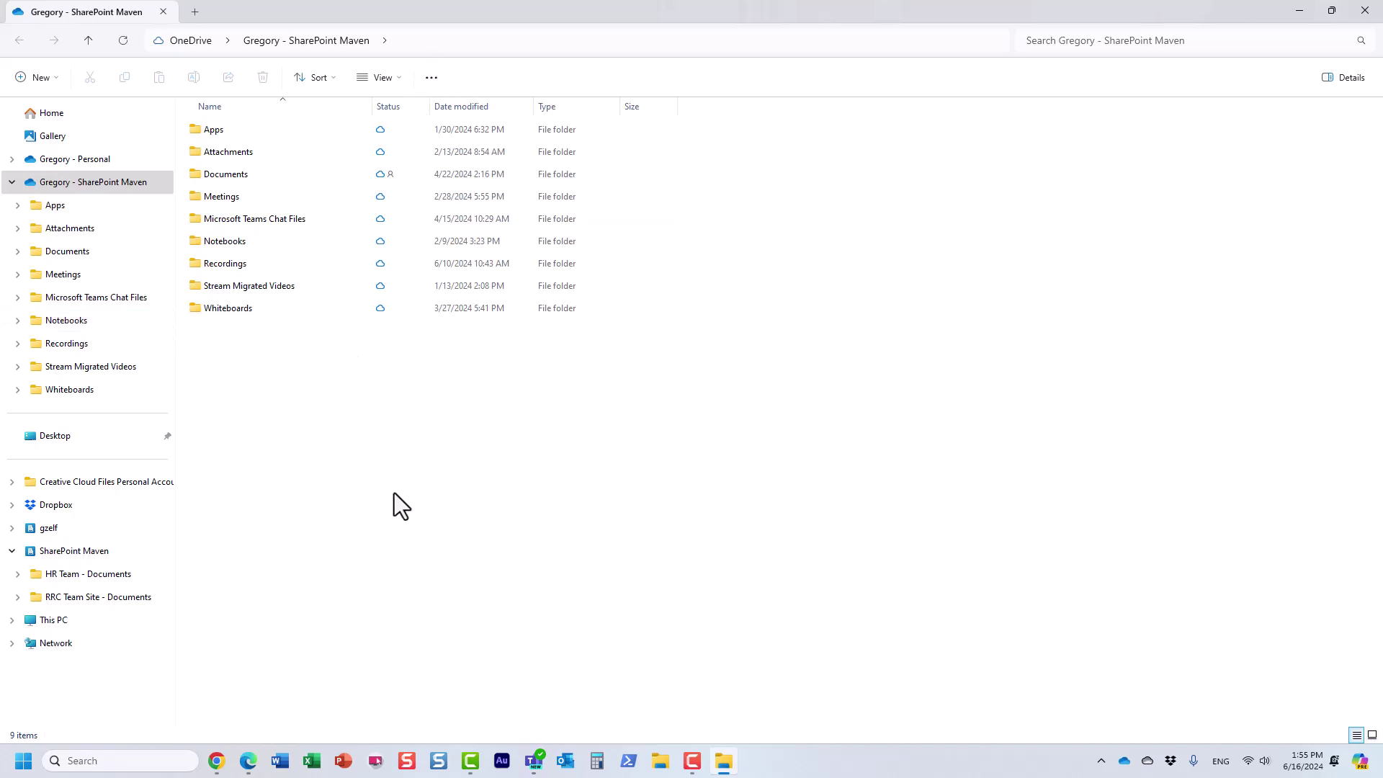
- Open the synced HR Team - Documents folder and view its full local path
click(104, 577)
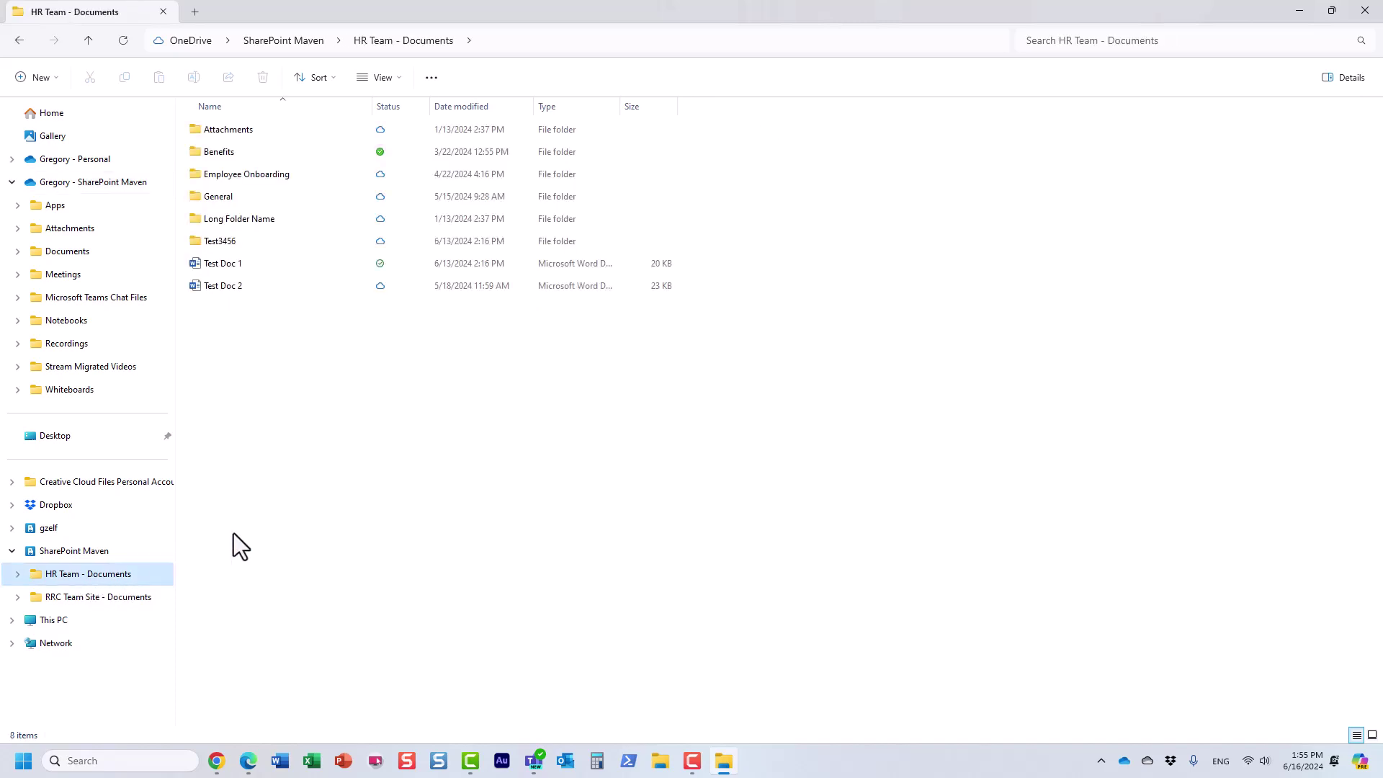
click(522, 43)
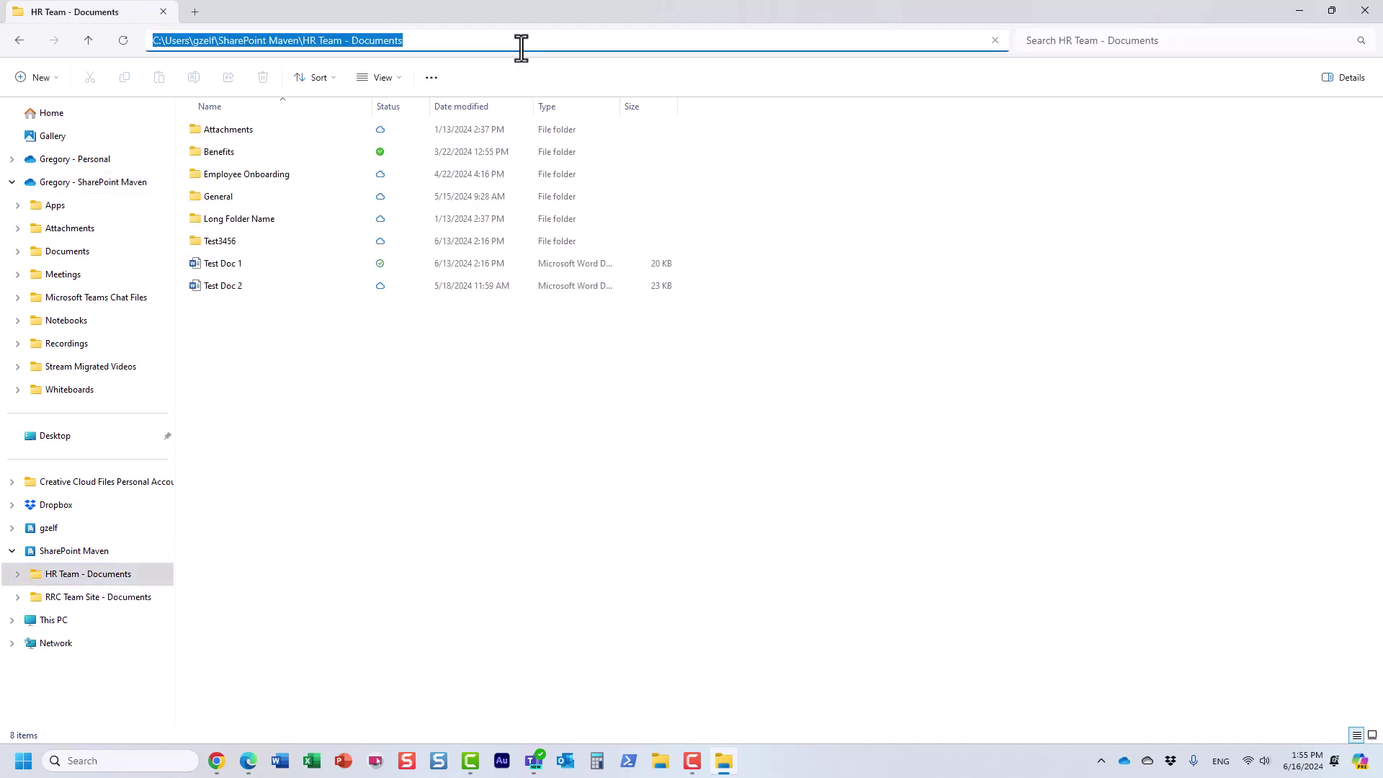
click(478, 414)
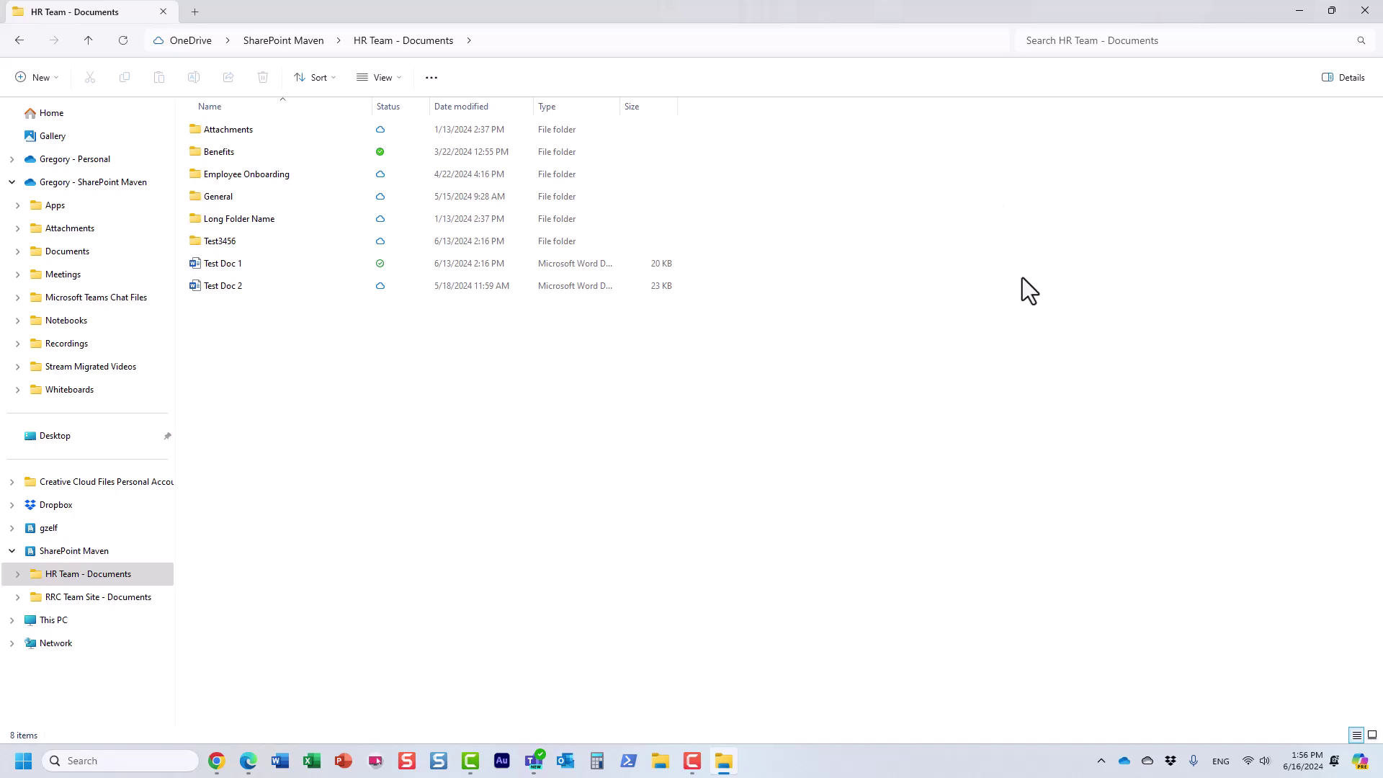
click(1124, 760)
click(1231, 293)
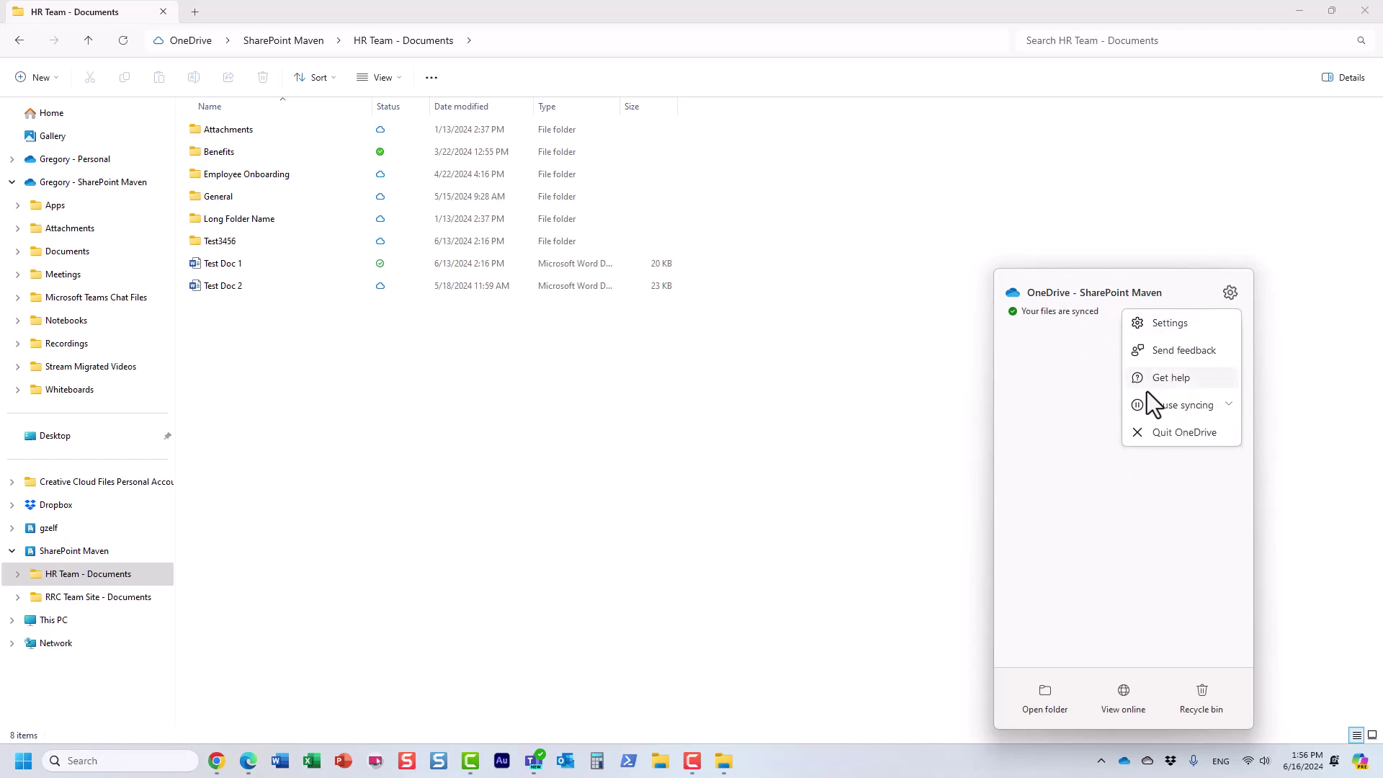
click(1179, 328)
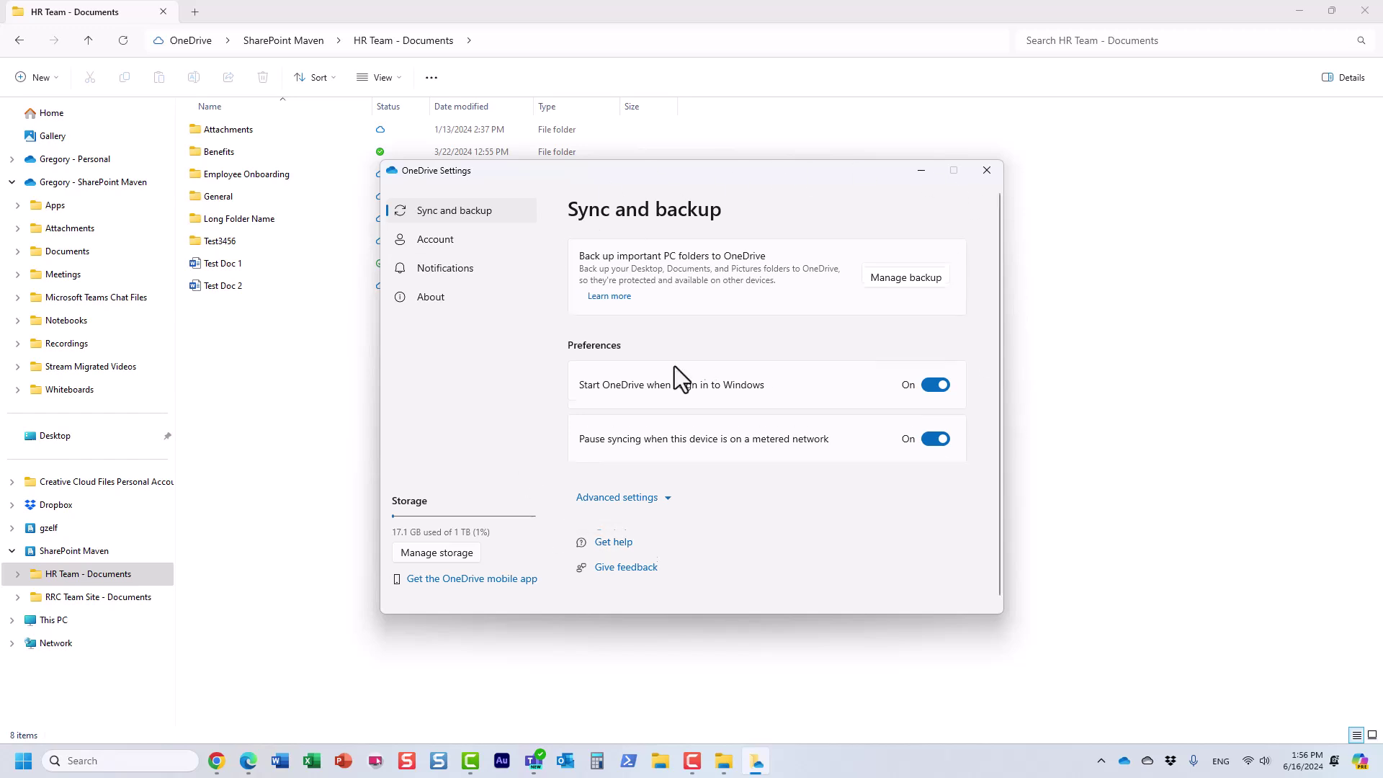
click(412, 241)
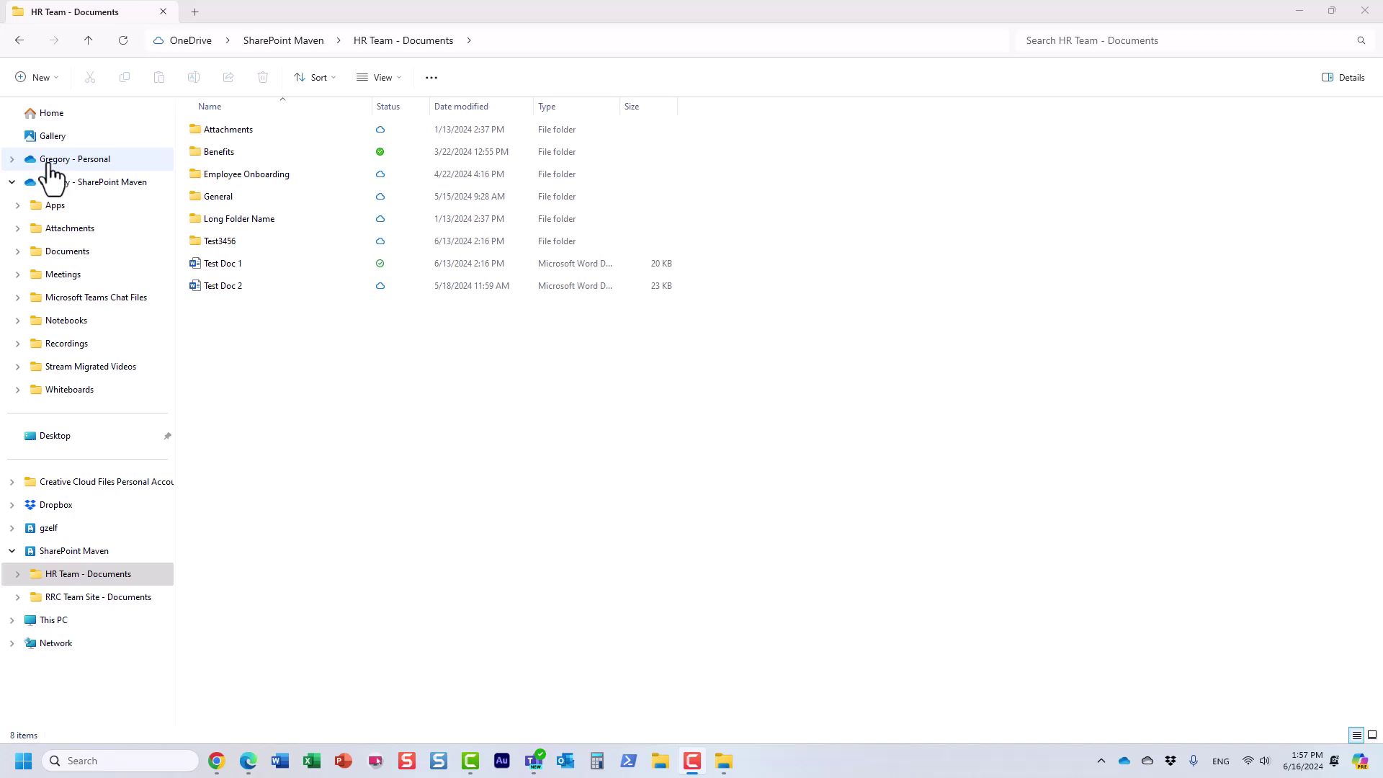
- Switch between the Personal and SharePoint Maven OneDrive folders, ending on Personal's Attachments, Desktop, Documents, Pictures
click(61, 165)
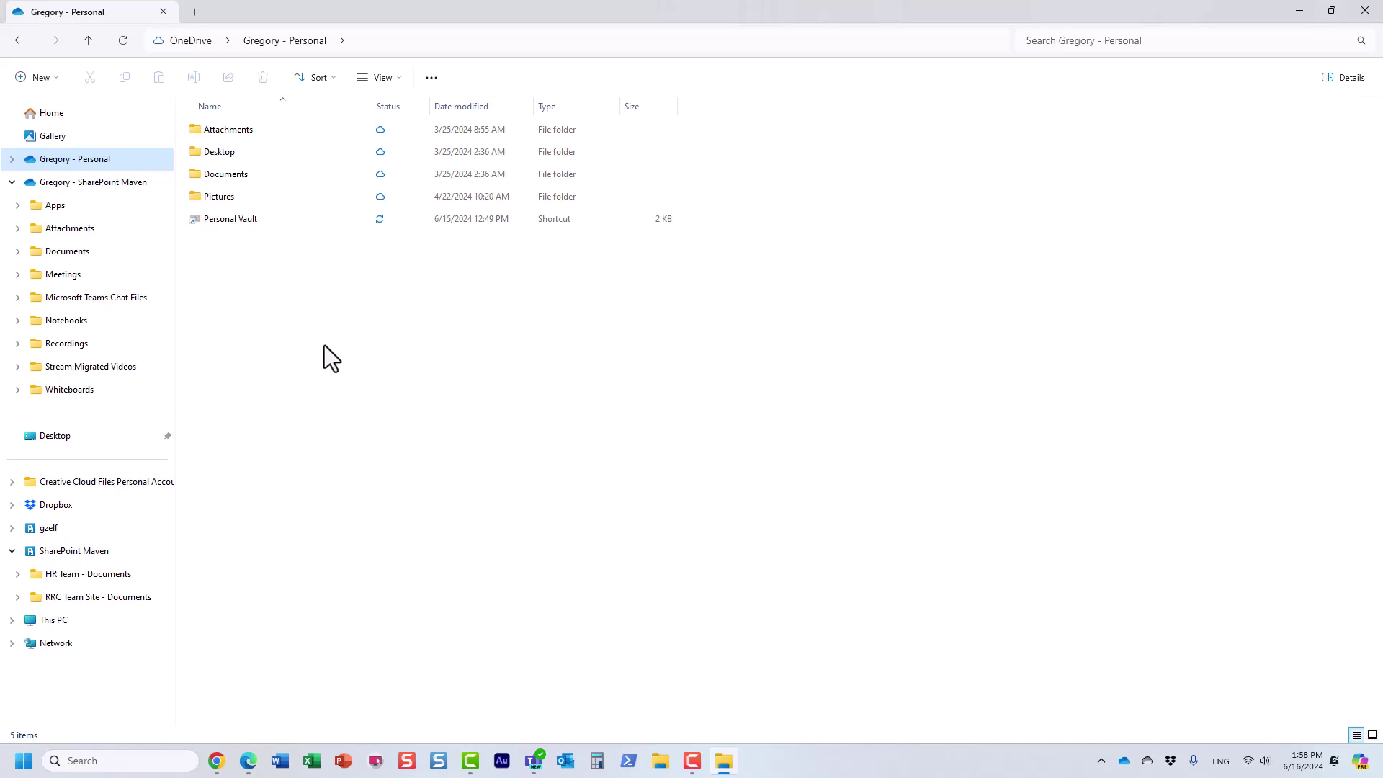
click(77, 184)
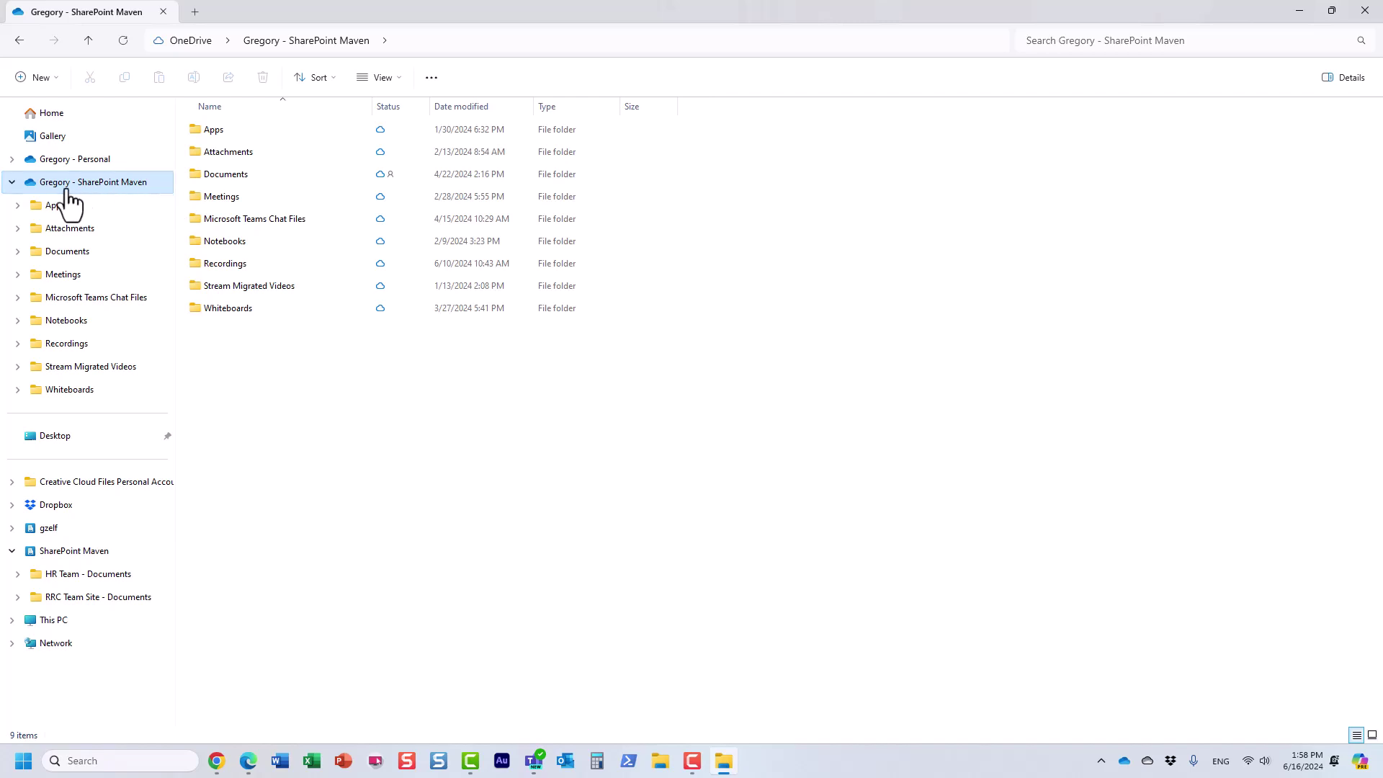
click(68, 160)
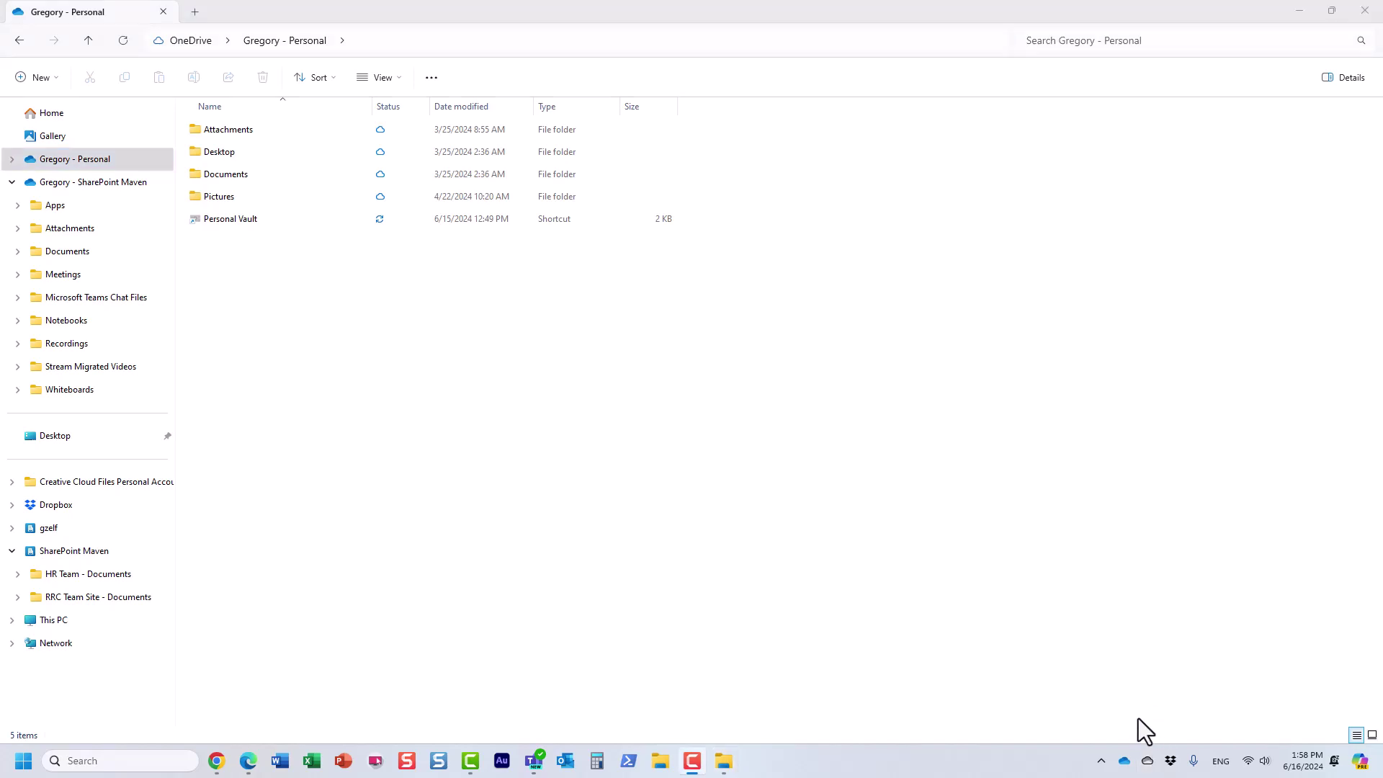
- Confirm the Personal OneDrive sync status in the tray flyout, then dismiss it
click(1147, 758)
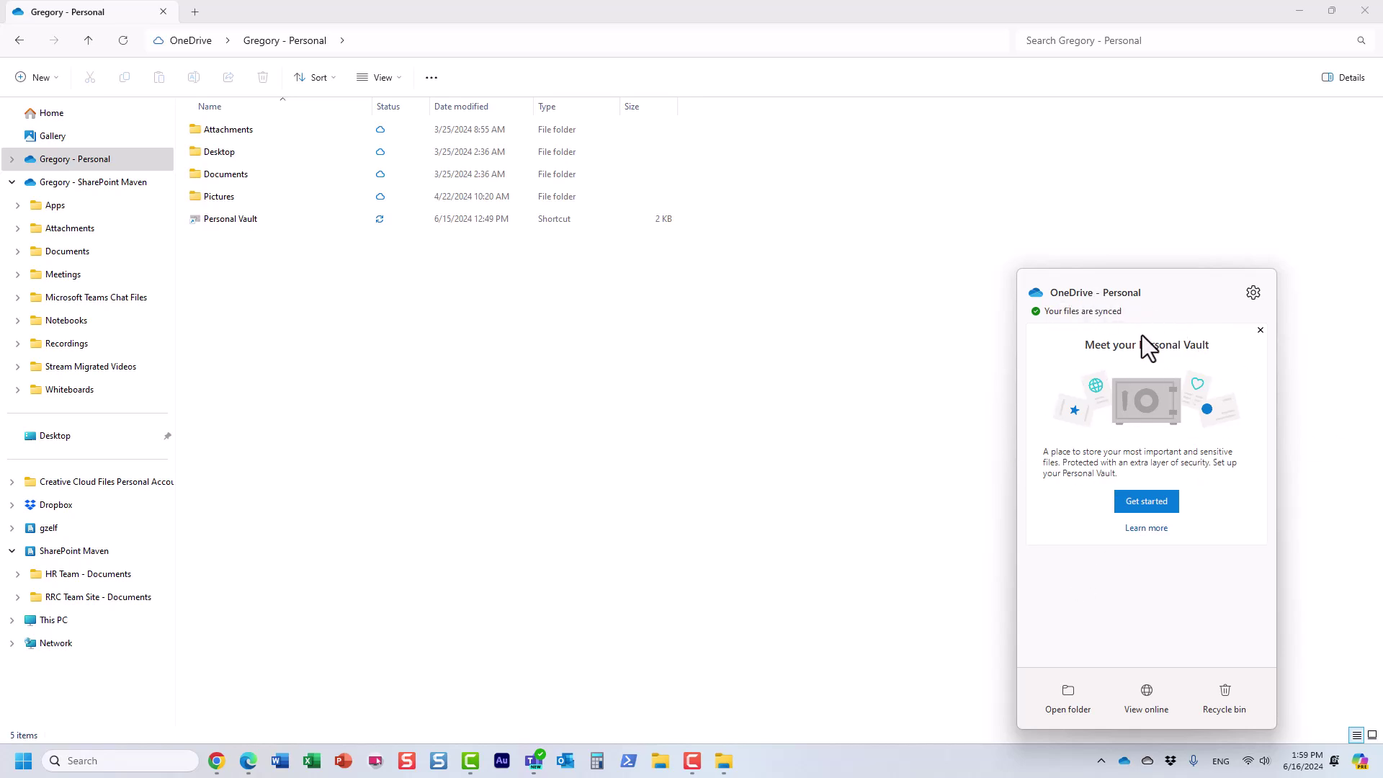
click(748, 334)
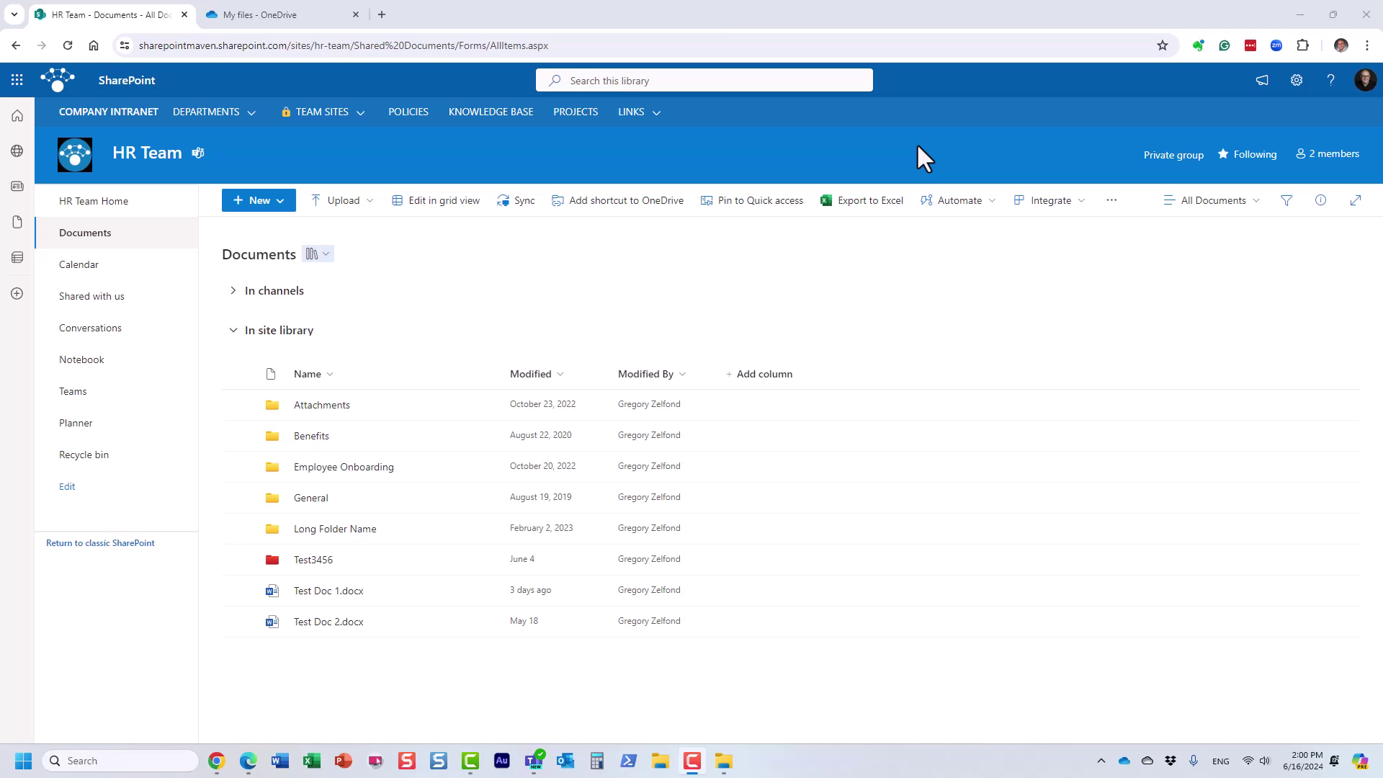
click(292, 16)
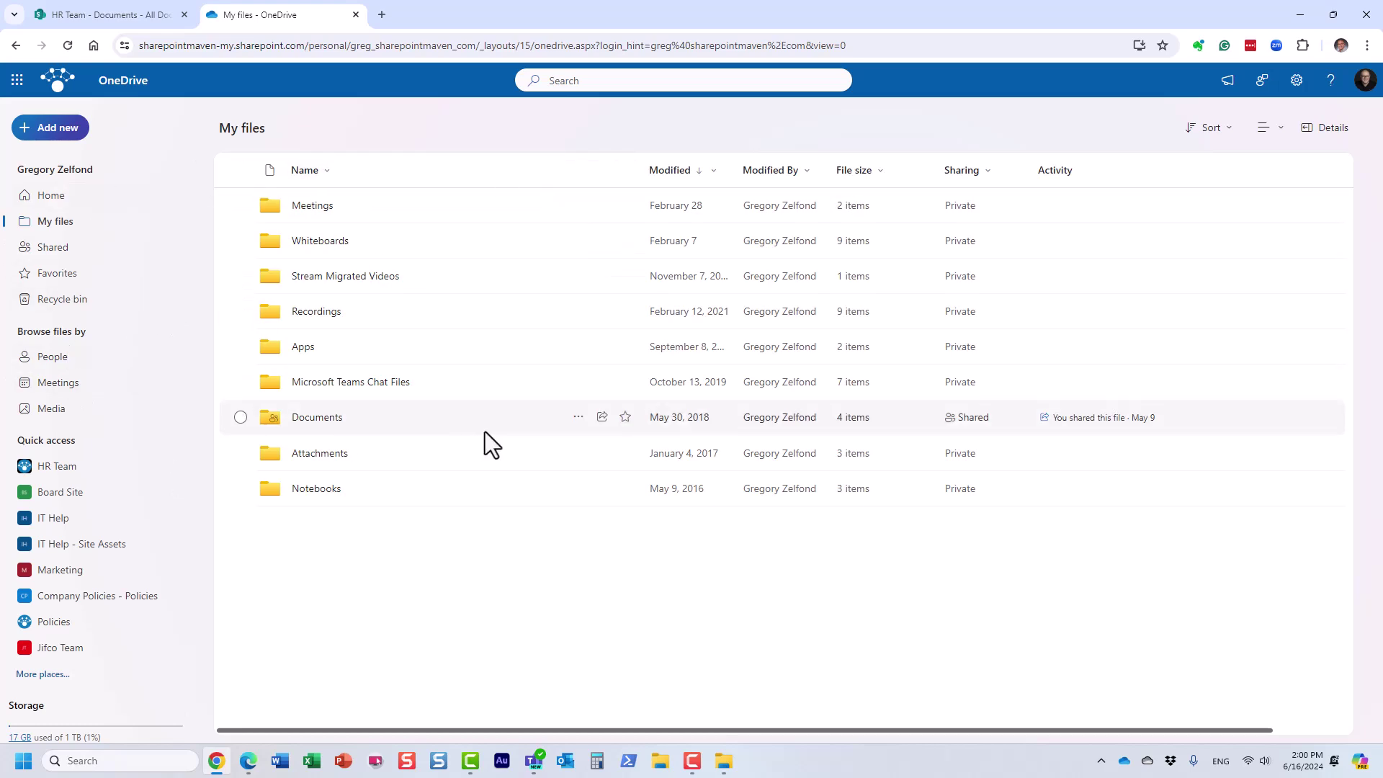
click(123, 14)
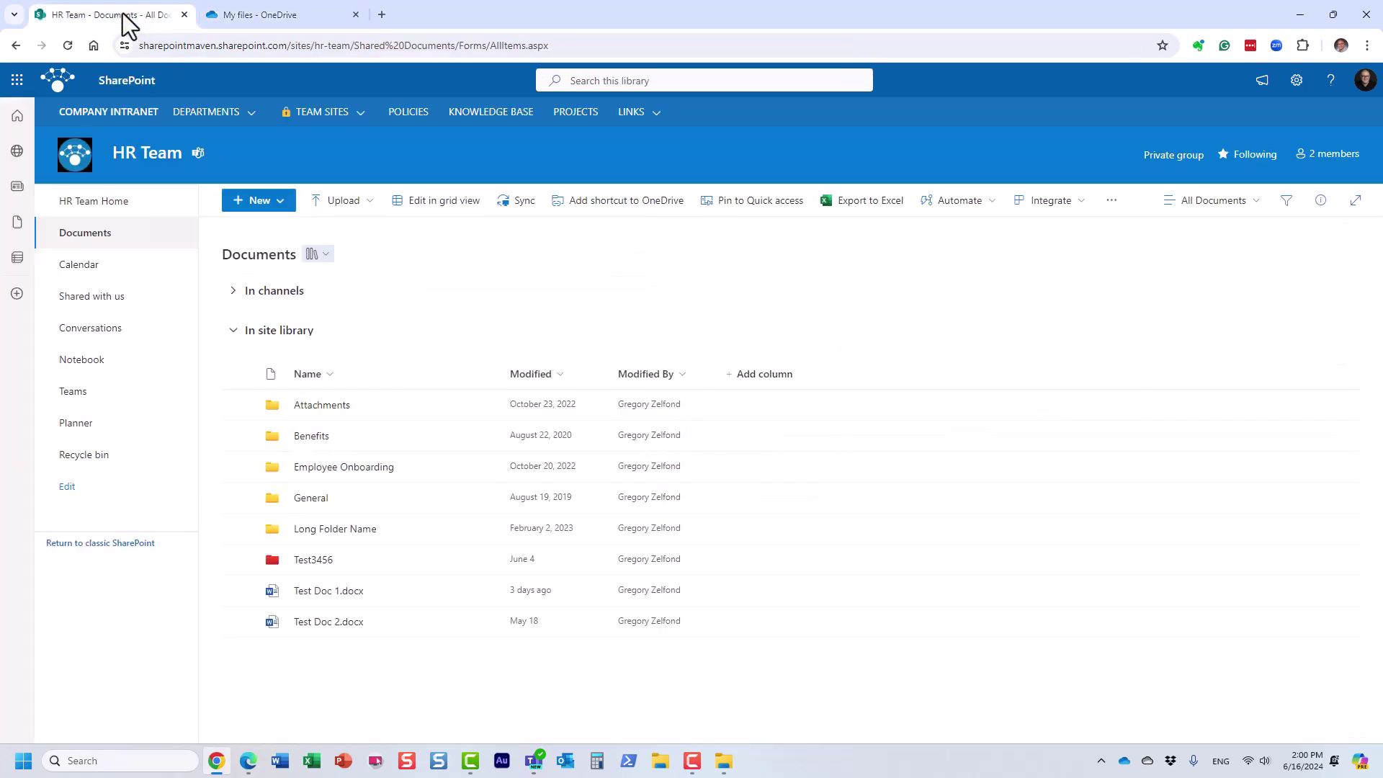